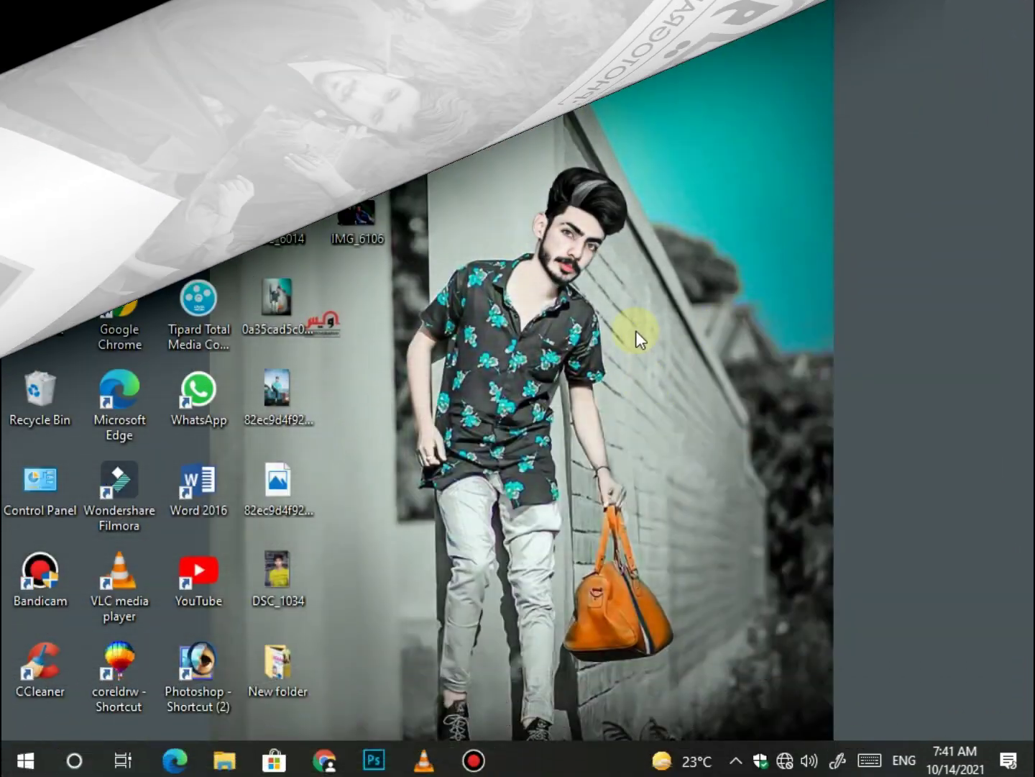
Refresh the Windows desktop from its right-click menu
right_click(602, 280)
click(665, 343)
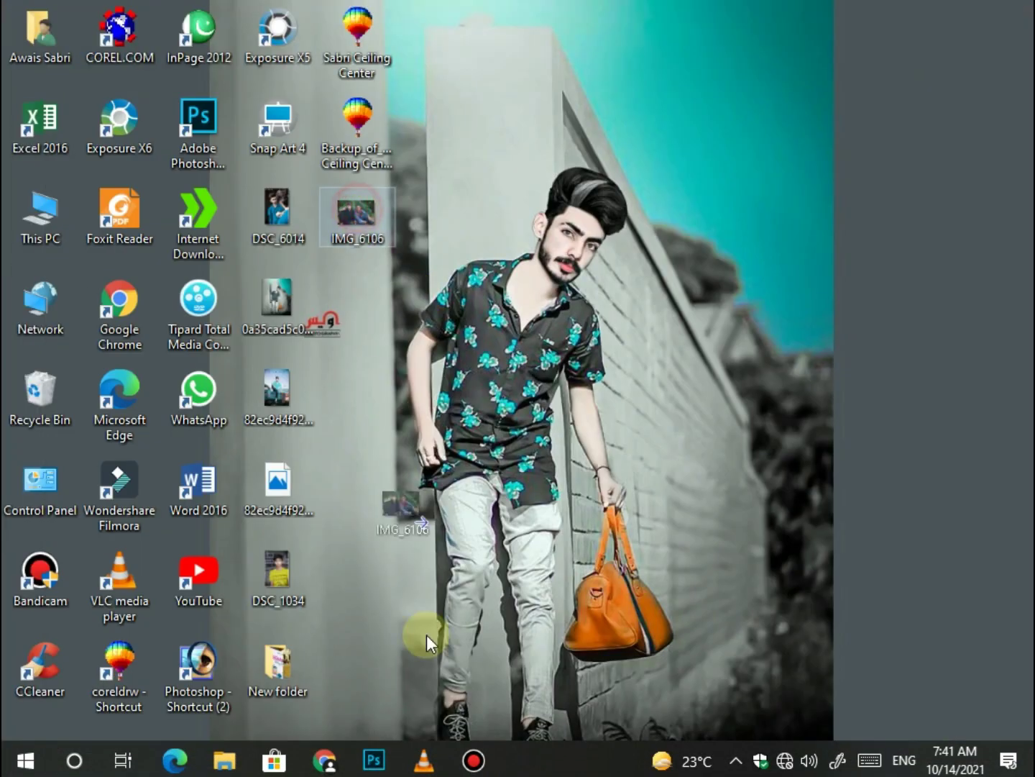
Convert the IMG_6106.JPG Background layer into Layer 0 and open the Camera Raw Filter
click(374, 760)
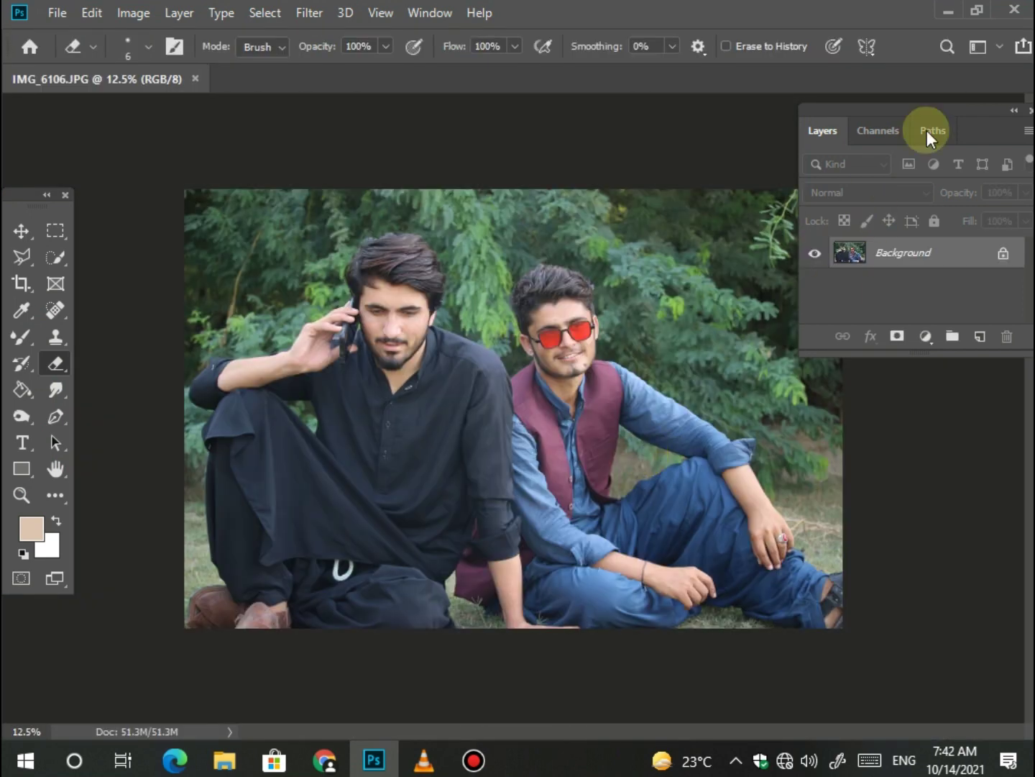
drag(927, 130, 913, 442)
double_click(900, 588)
click(708, 214)
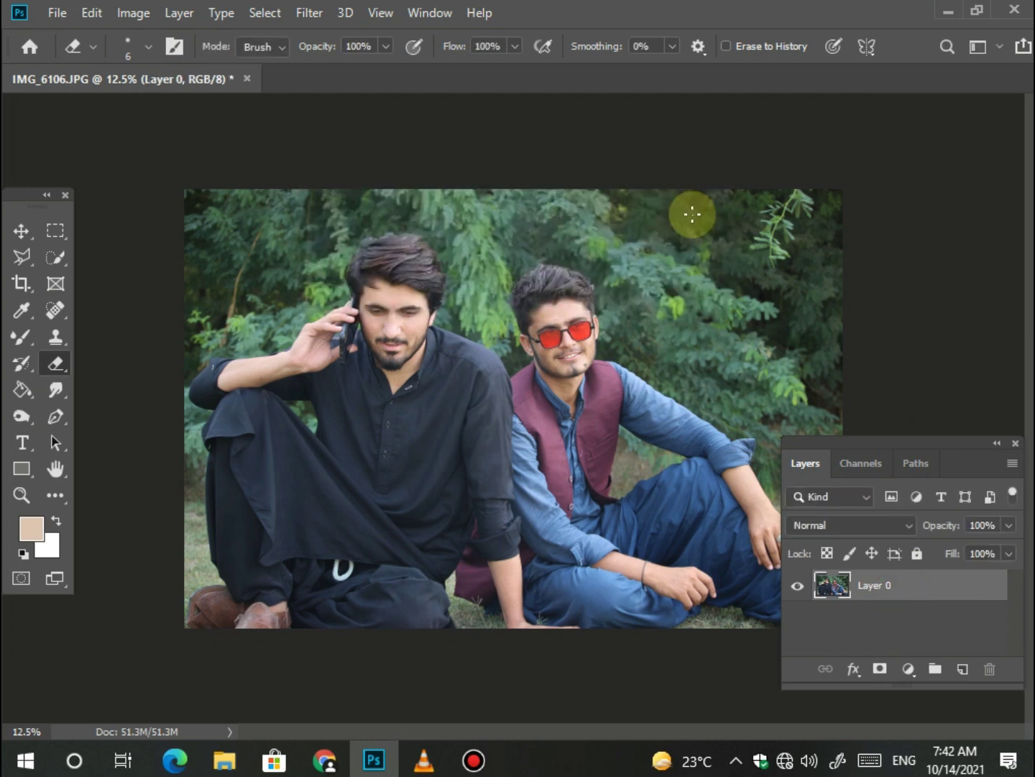
click(307, 18)
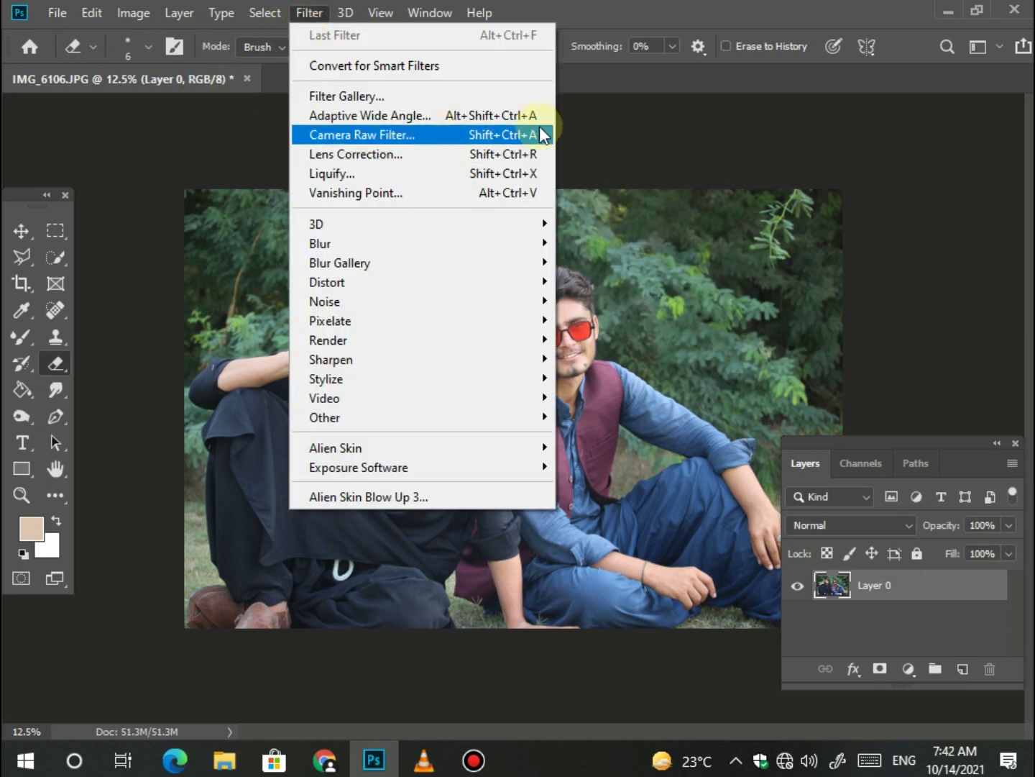
click(486, 134)
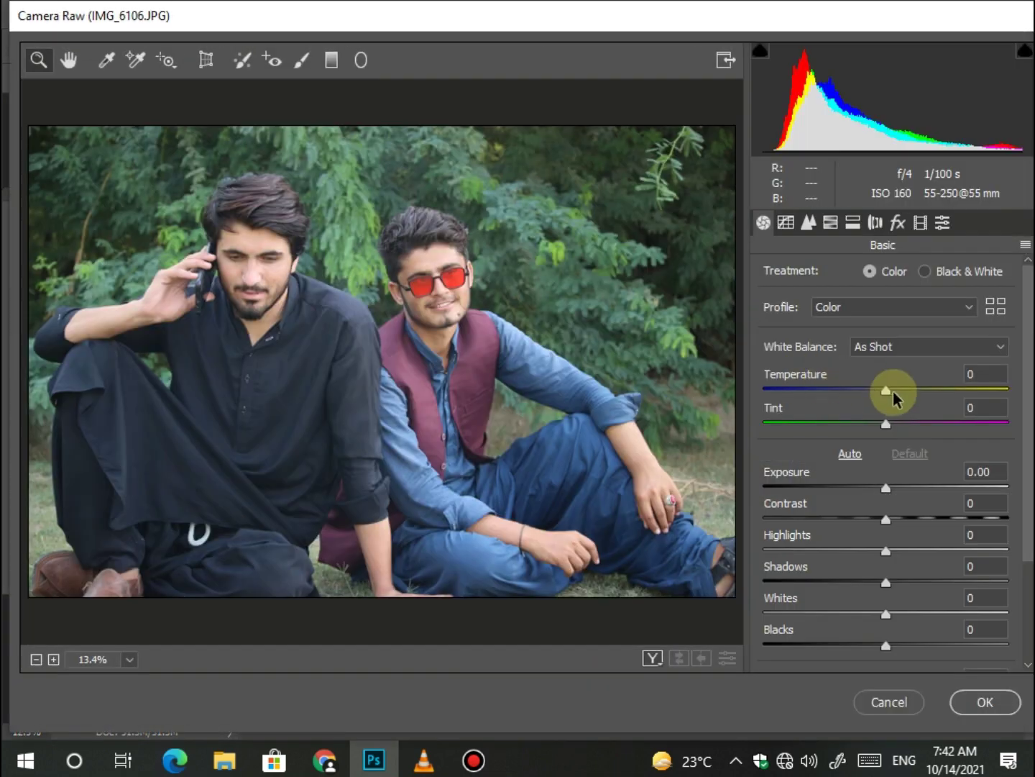
Set Temperature -6, Exposure +0.40, Contrast +13, Highlights/Whites -100, Shadows +16, Clarity +18, Vibrance +25, more saturation
mouse_move(893, 389)
mouse_down()
mouse_move(879, 404)
mouse_move(891, 386)
mouse_move(893, 416)
mouse_up()
mouse_move(886, 487)
mouse_down()
mouse_move(896, 488)
mouse_move(903, 517)
mouse_move(758, 551)
mouse_up()
scroll(881, 488, down, 2)
mouse_move(885, 483)
mouse_down()
mouse_move(906, 487)
mouse_move(860, 523)
mouse_move(760, 519)
mouse_up()
scroll(899, 468, down, 1)
mouse_move(885, 506)
mouse_down()
mouse_move(874, 506)
mouse_move(854, 556)
mouse_move(907, 555)
mouse_up()
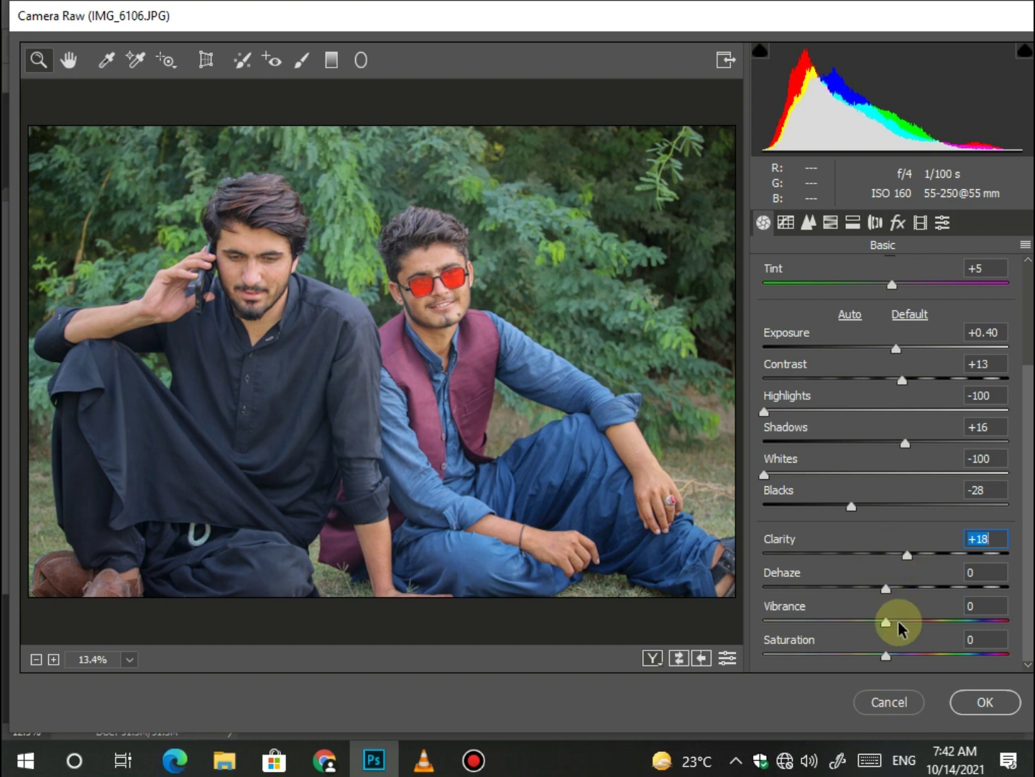
drag(912, 620, 916, 621)
click(915, 655)
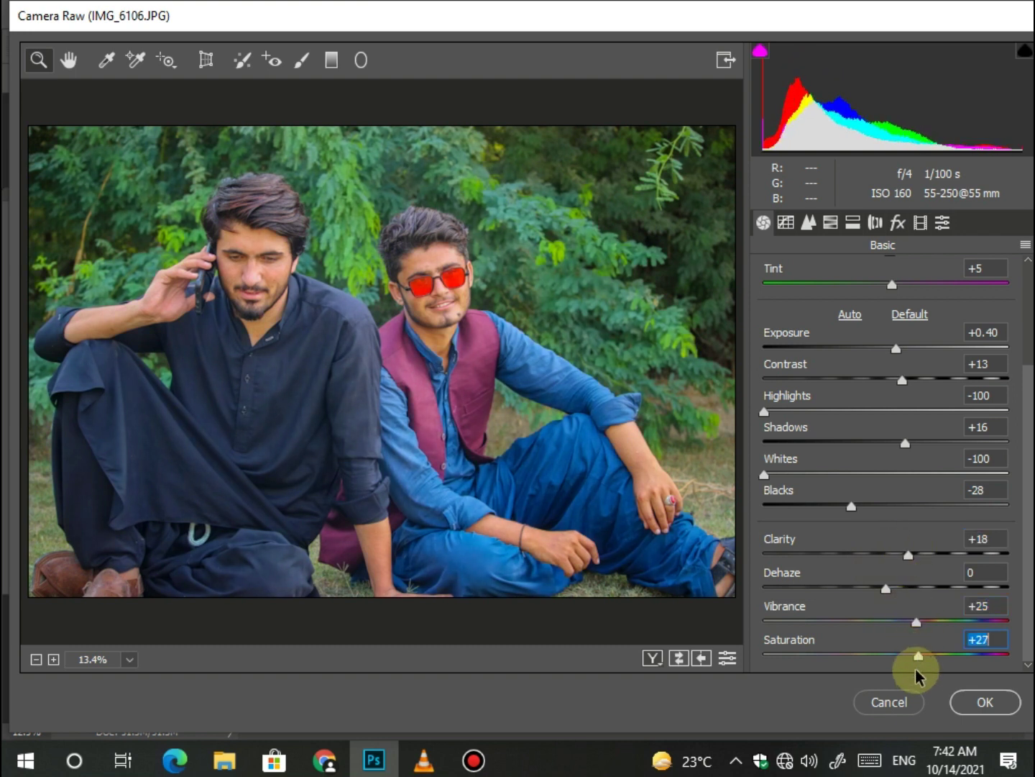
Set Tone Curve Lights -8 and Darks +8, and lower HSL Oranges saturation to -28
click(786, 222)
mouse_move(891, 668)
mouse_down()
mouse_move(901, 667)
mouse_move(862, 608)
mouse_up()
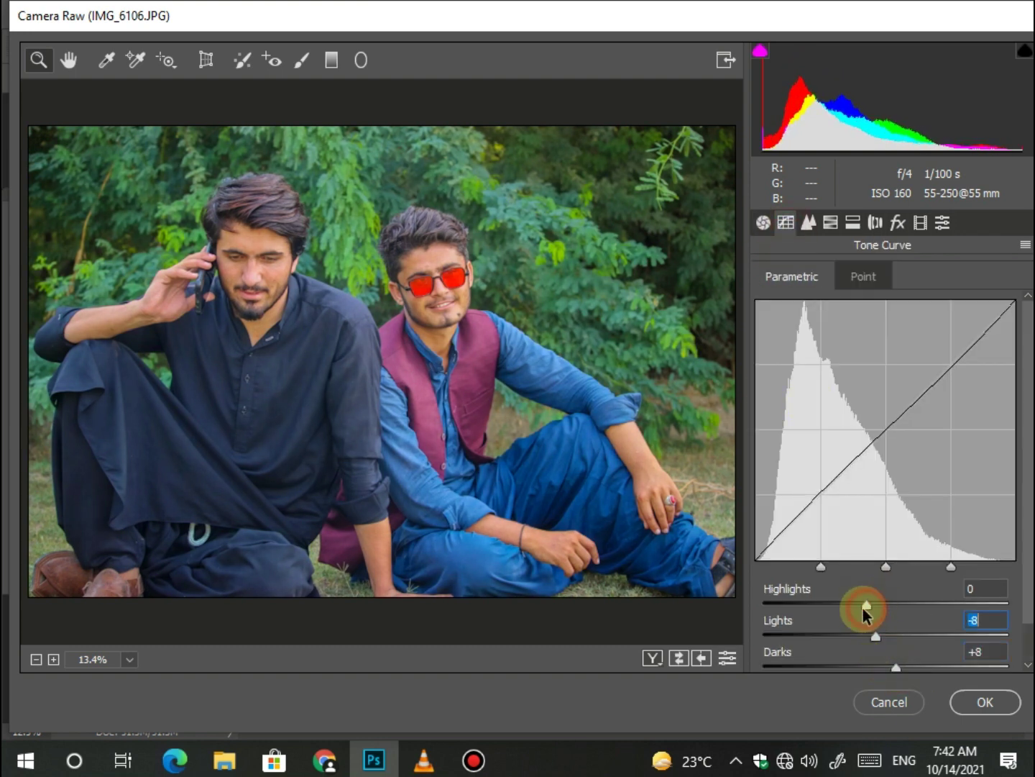
click(831, 223)
mouse_move(853, 386)
mouse_down()
mouse_move(842, 387)
mouse_move(974, 383)
mouse_up()
Raise Oranges/Yellows luminance, set Greens and Aquas hue -100, Blues hue -83 for teal clothing
click(899, 276)
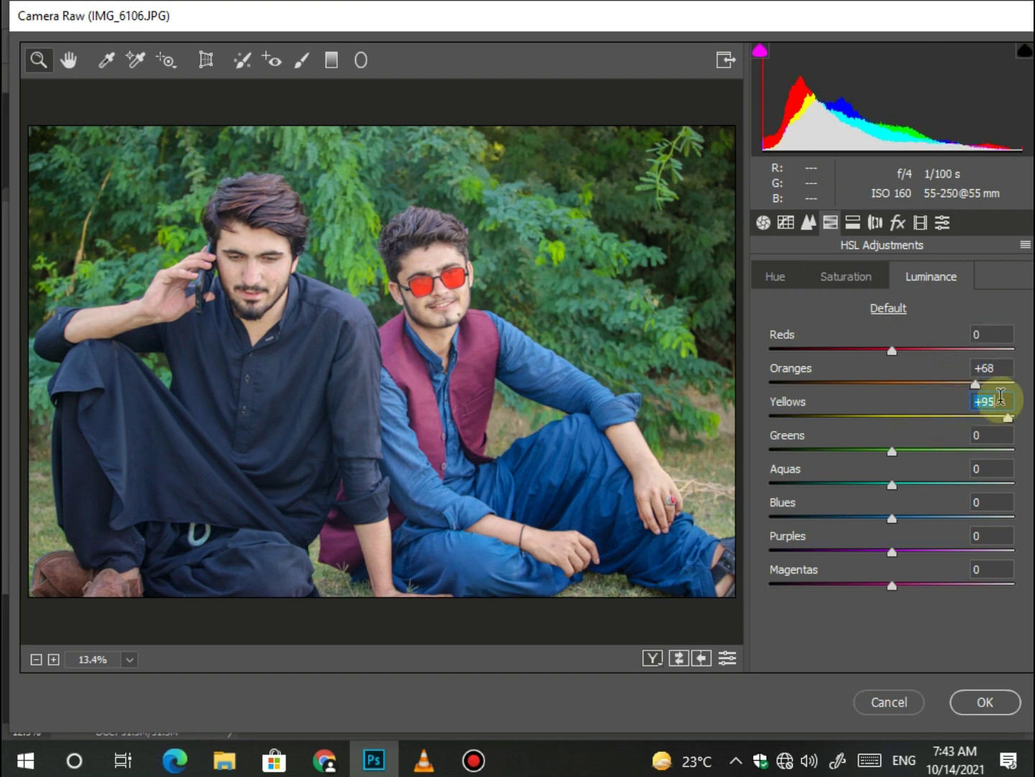
click(775, 278)
mouse_move(851, 452)
mouse_down()
mouse_move(770, 451)
mouse_move(798, 462)
mouse_up()
click(881, 424)
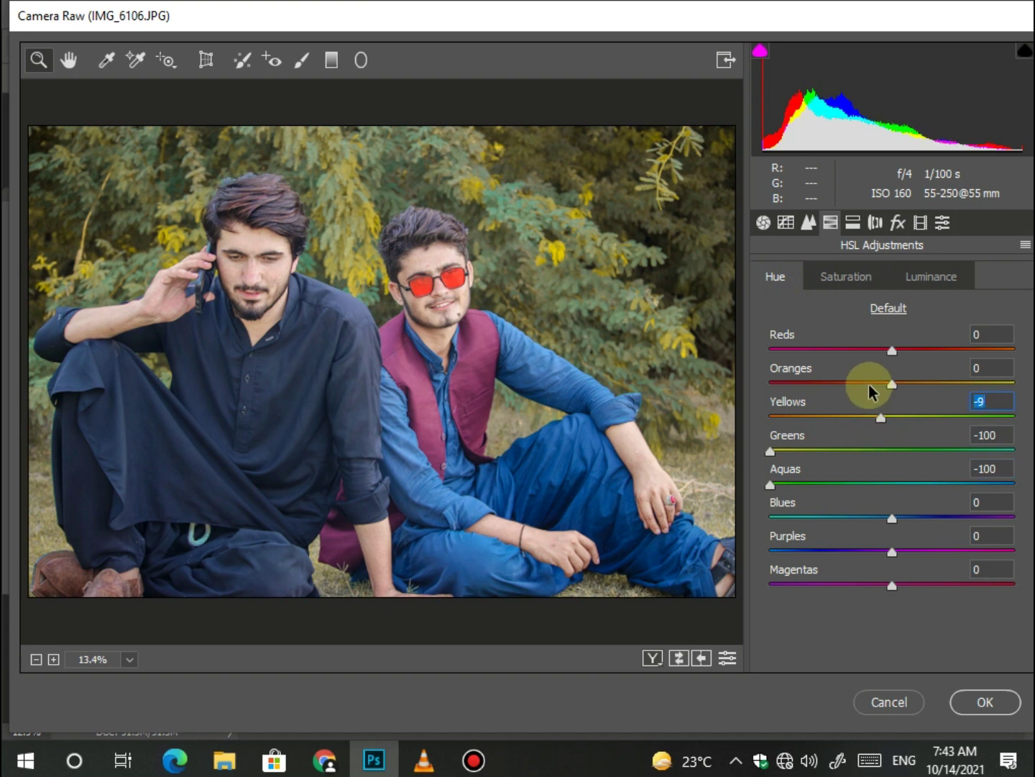
click(835, 275)
drag(892, 517, 792, 518)
click(776, 277)
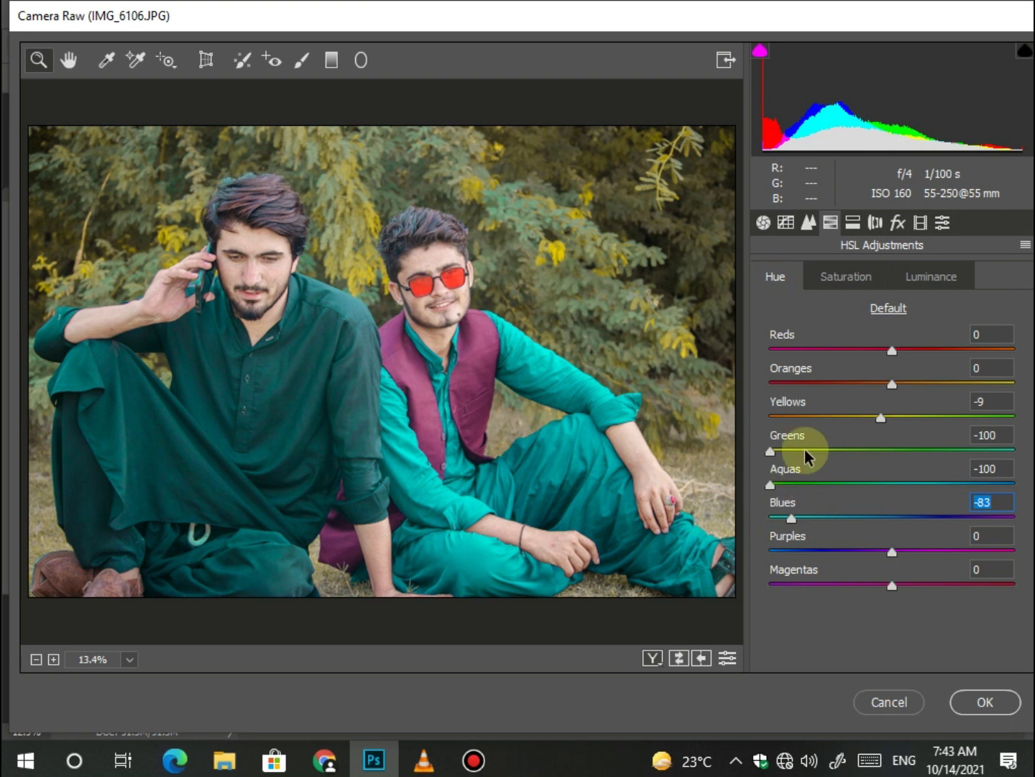
Add a vignette with Amount -15 and Midpoint 55, and apply the Camera Raw Filter
click(899, 222)
drag(892, 487, 874, 487)
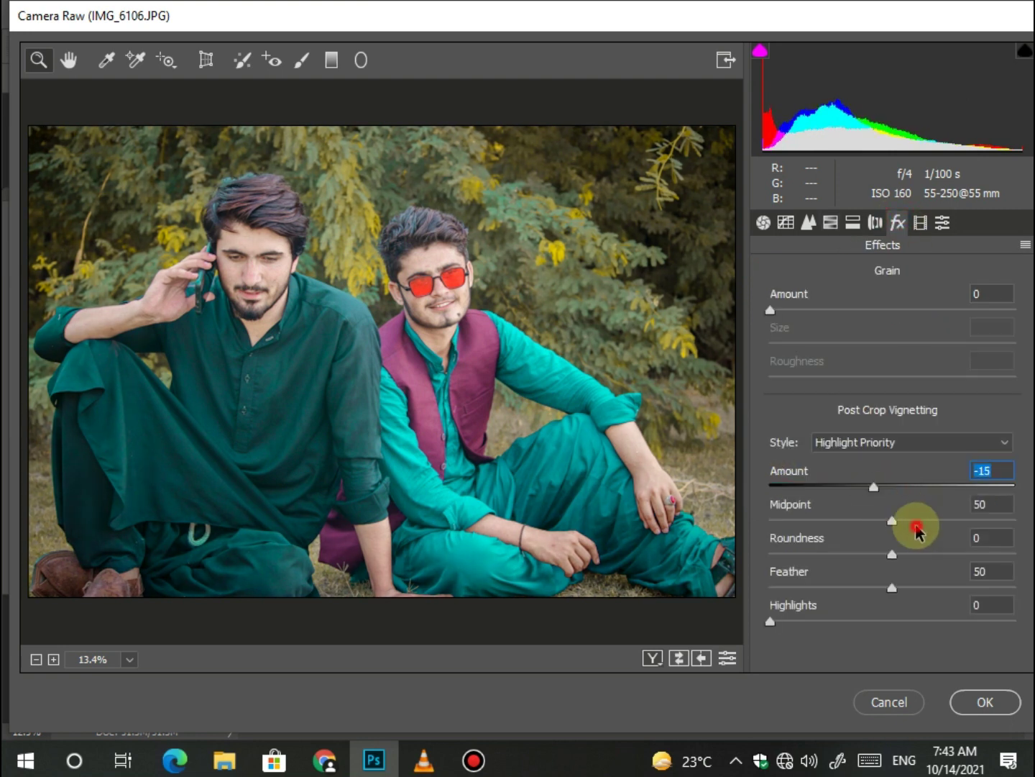
click(972, 702)
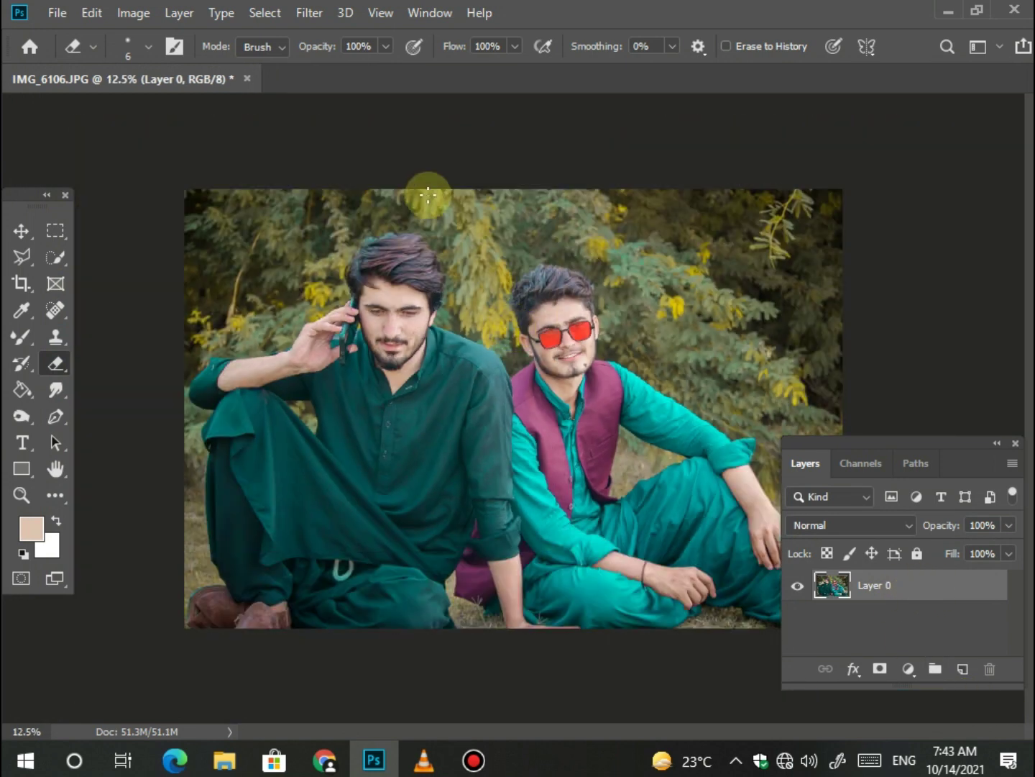
Darken the RGB midtones with a Curves point moving input 135 to output 127
click(309, 13)
click(132, 14)
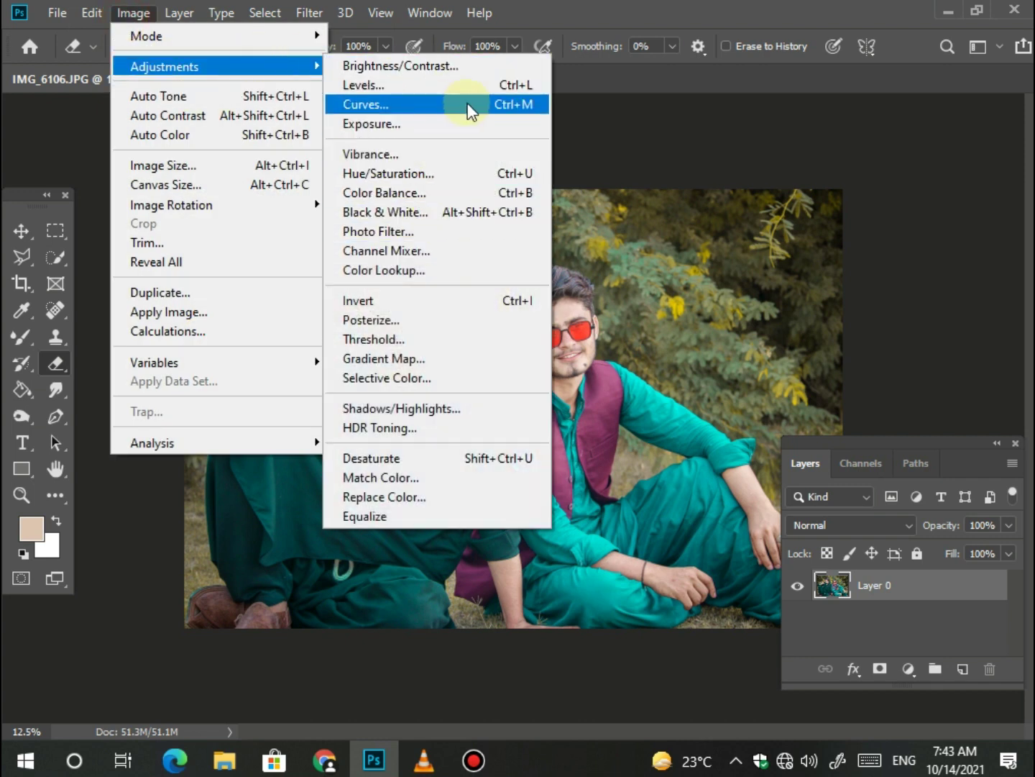
click(470, 106)
drag(497, 74, 785, 120)
drag(693, 339, 702, 346)
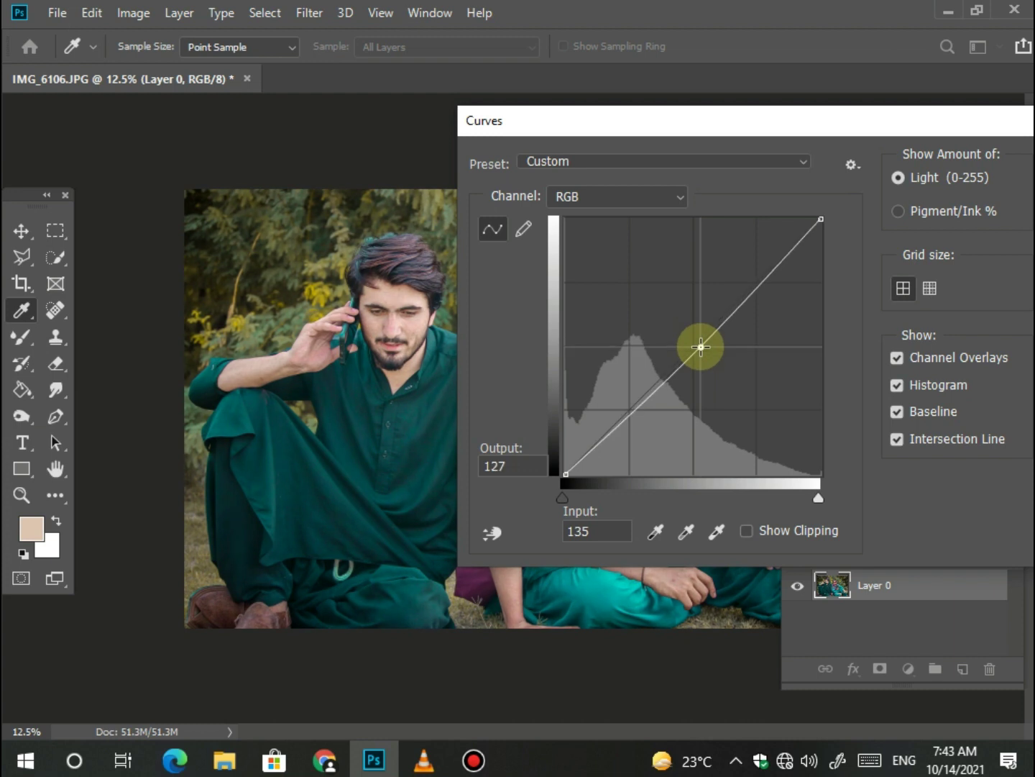
drag(953, 129, 731, 140)
click(885, 177)
key(e)
key(ctrl+plus)
key(ctrl+plus)
key(ctrl+minus)
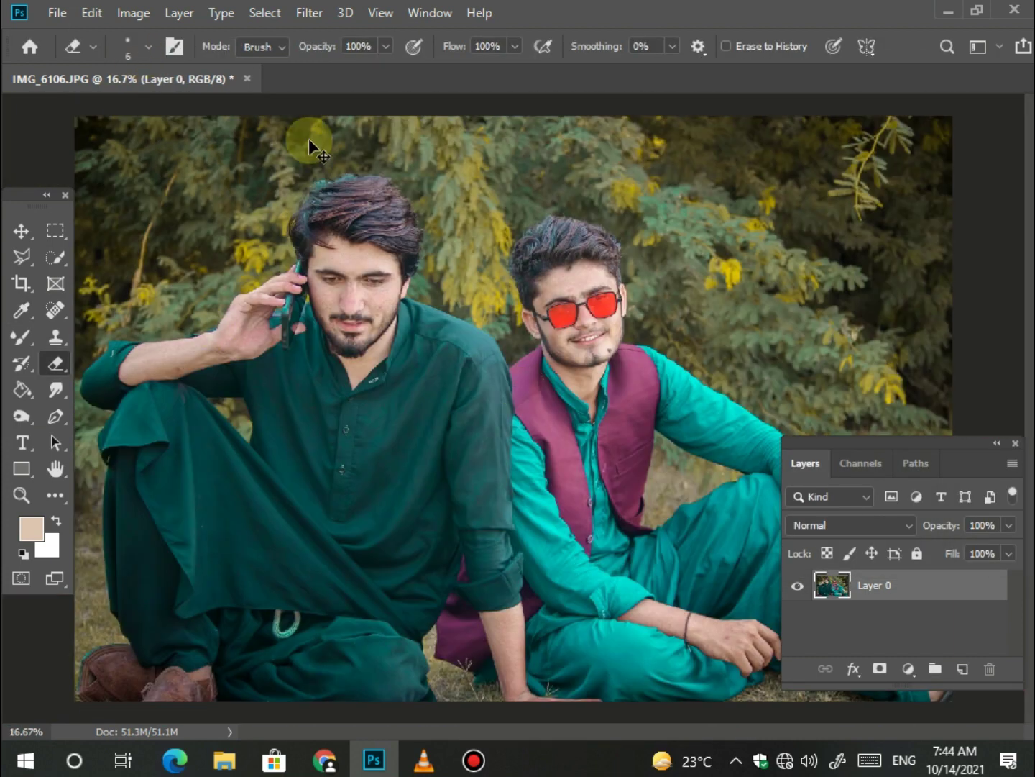
Use Liquify's Forward Warp to push both men's hair up into taller, fuller shapes
click(310, 13)
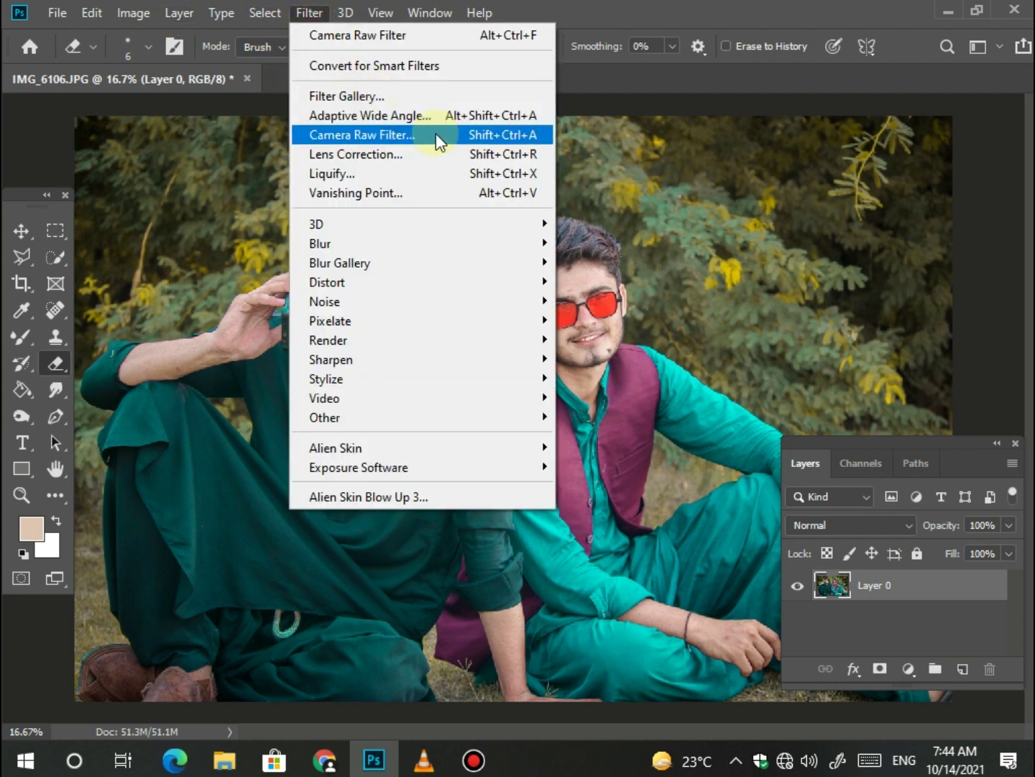
click(398, 174)
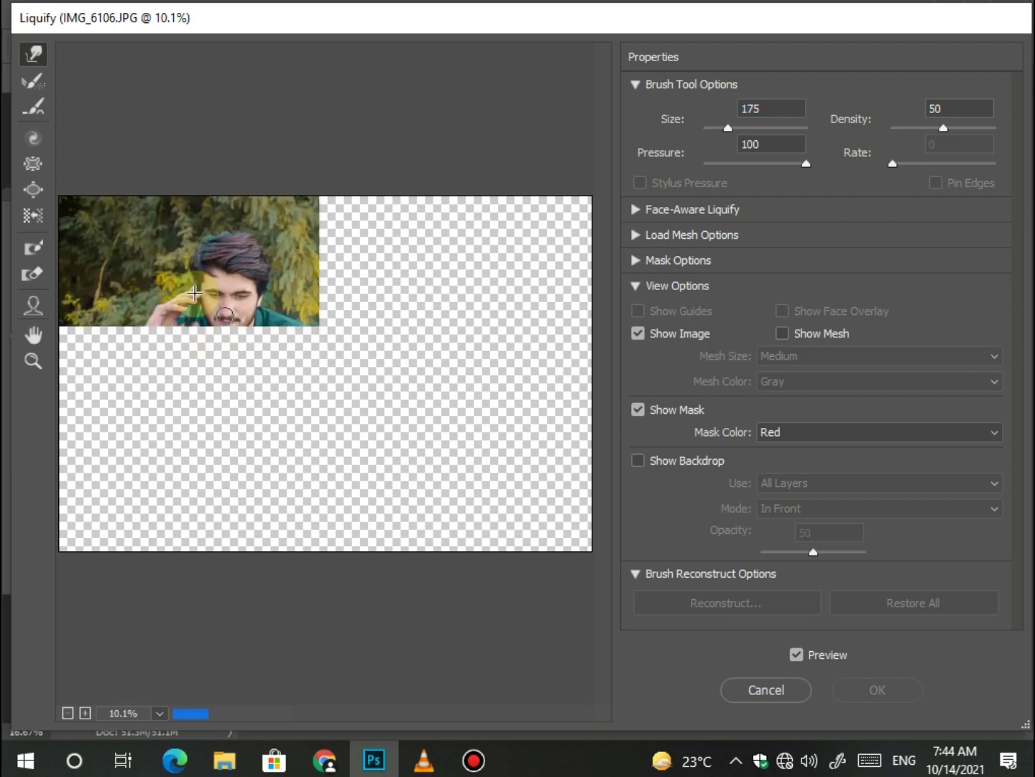
key(ctrl+plus)
key(ctrl+plus)
key(ctrl+plus)
key(ctrl+plus)
key(bracketright)
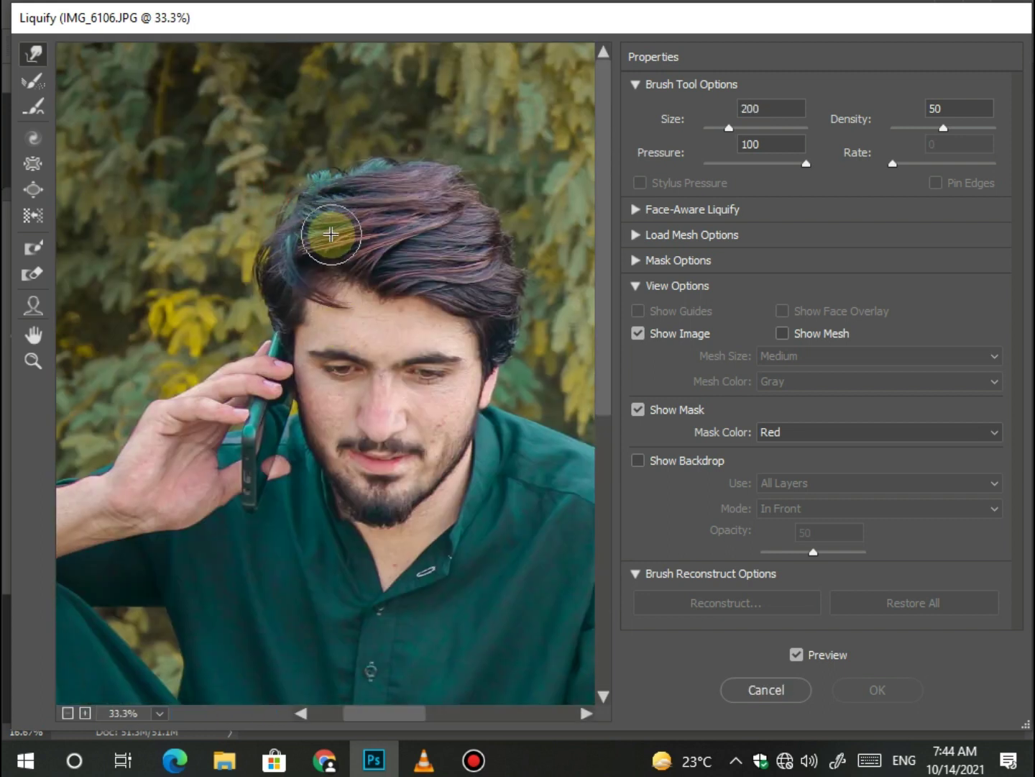
key(bracketleft)
key(bracketleft)
key(bracketleft)
mouse_move(323, 185)
mouse_down()
mouse_move(323, 231)
mouse_move(397, 224)
mouse_move(404, 261)
mouse_move(314, 224)
mouse_move(339, 185)
mouse_move(416, 203)
mouse_move(439, 238)
mouse_move(475, 230)
mouse_move(474, 243)
mouse_move(398, 169)
mouse_move(358, 162)
mouse_move(464, 266)
mouse_up()
key(bracketright)
key(bracketright)
key(bracketright)
key(bracketleft)
key(bracketleft)
key(bracketleft)
key(bracketleft)
key(bracketright)
key(bracketright)
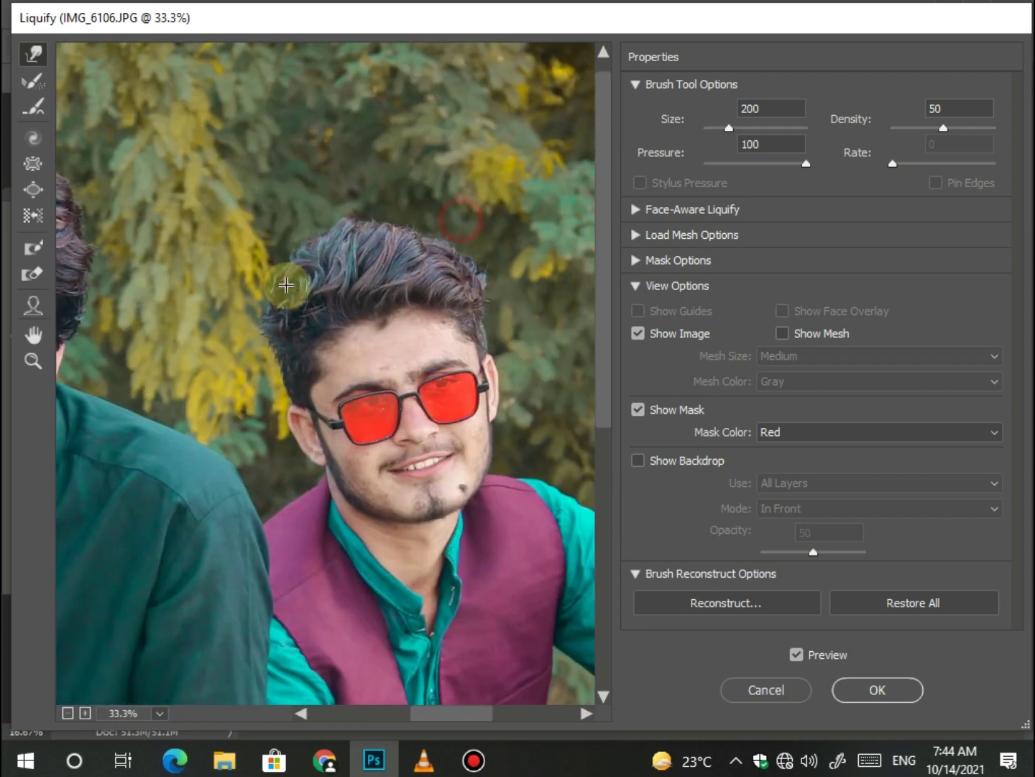
key(bracketright)
key(bracketright)
key(bracketright)
key(bracketright)
key(bracketleft)
key(bracketleft)
key(bracketleft)
key(bracketright)
key(bracketright)
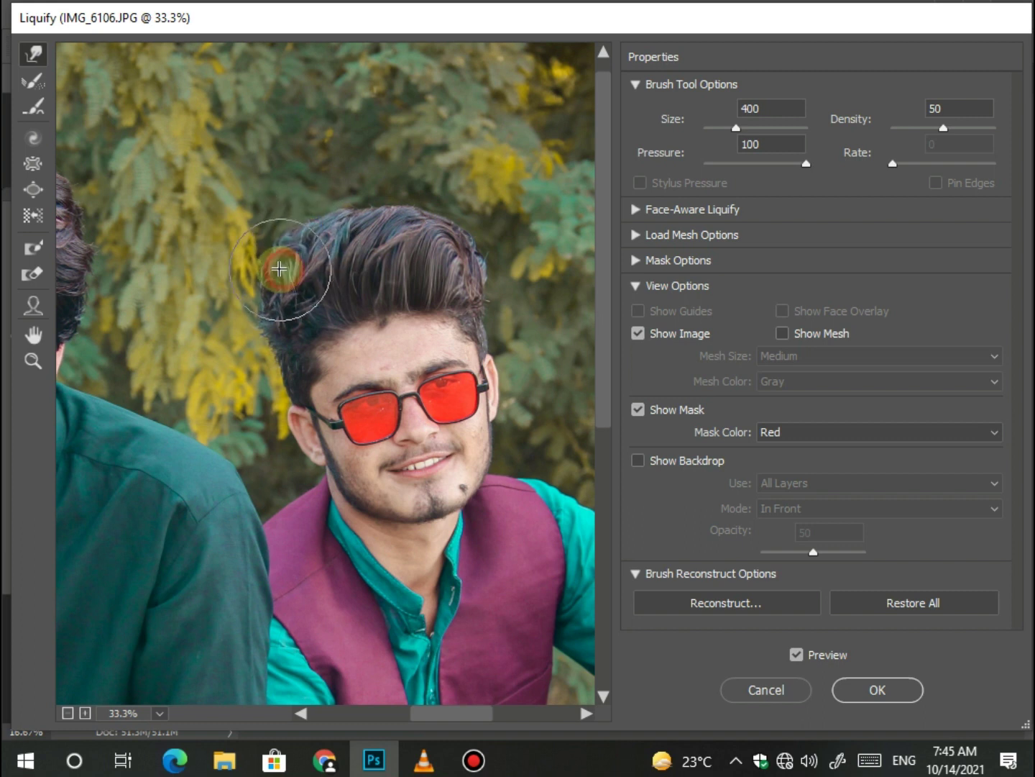
key(ctrl+0)
click(912, 690)
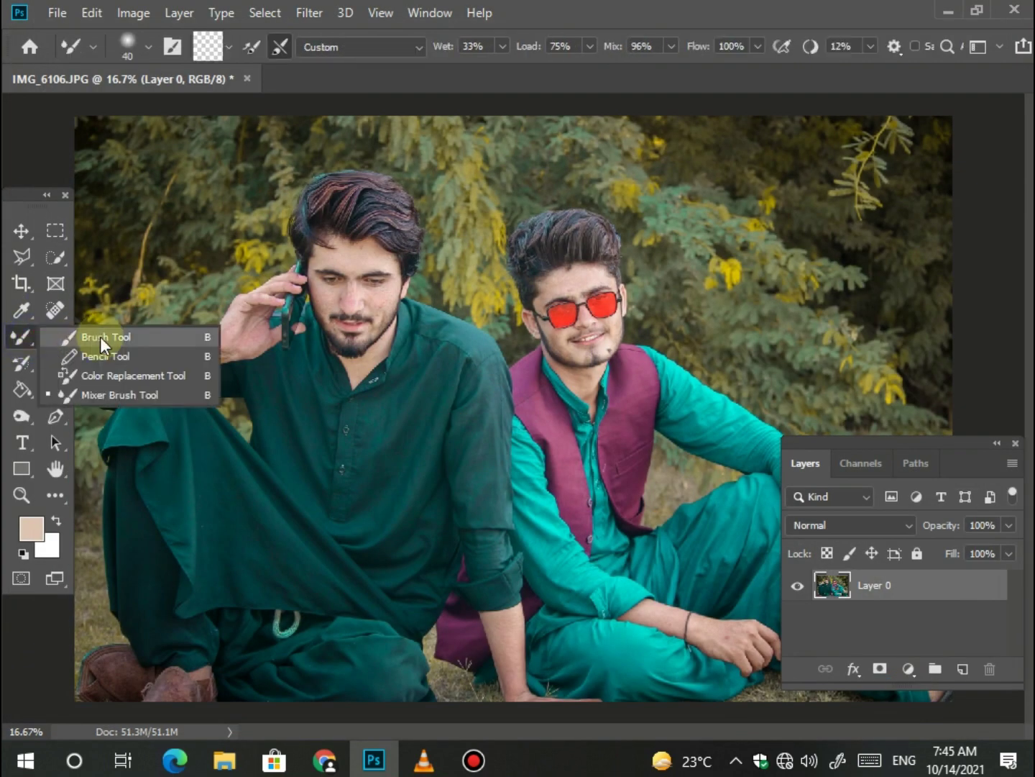
Smooth the left man's forehead and its red spot with the Mixer Brush (Wet 33%, Load 75%, Mix 96%)
drag(29, 349, 186, 399)
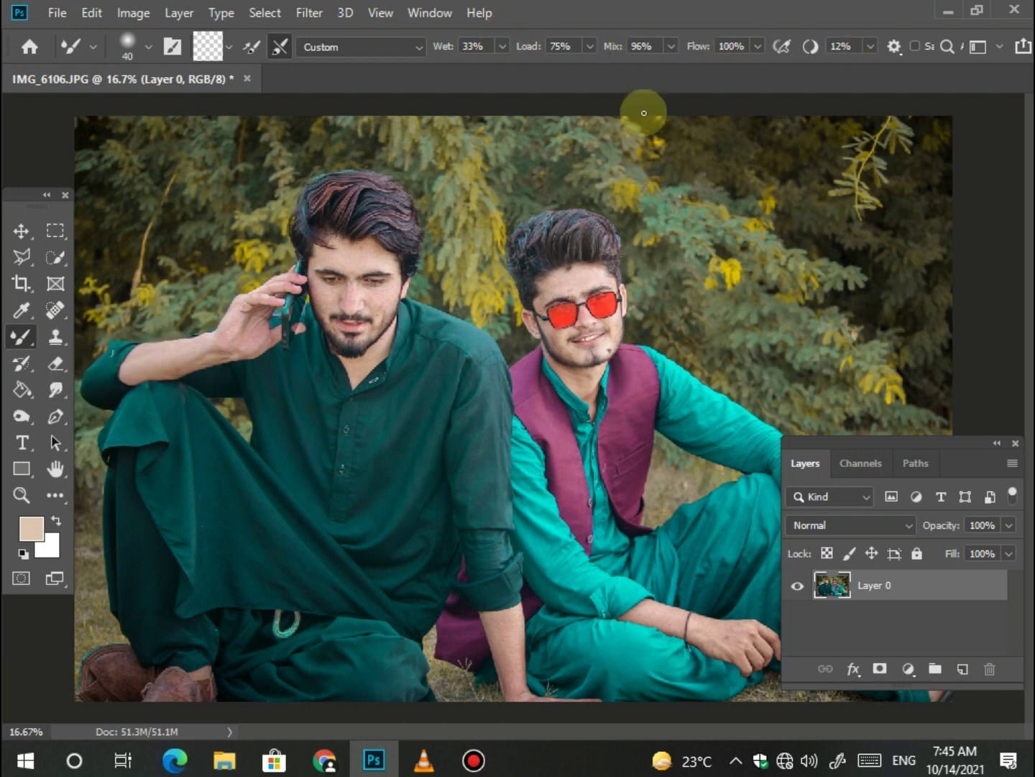
scroll(326, 314, up, 1)
scroll(582, 408, up, 1)
scroll(613, 361, up, 2)
scroll(667, 305, up, 1)
key(])
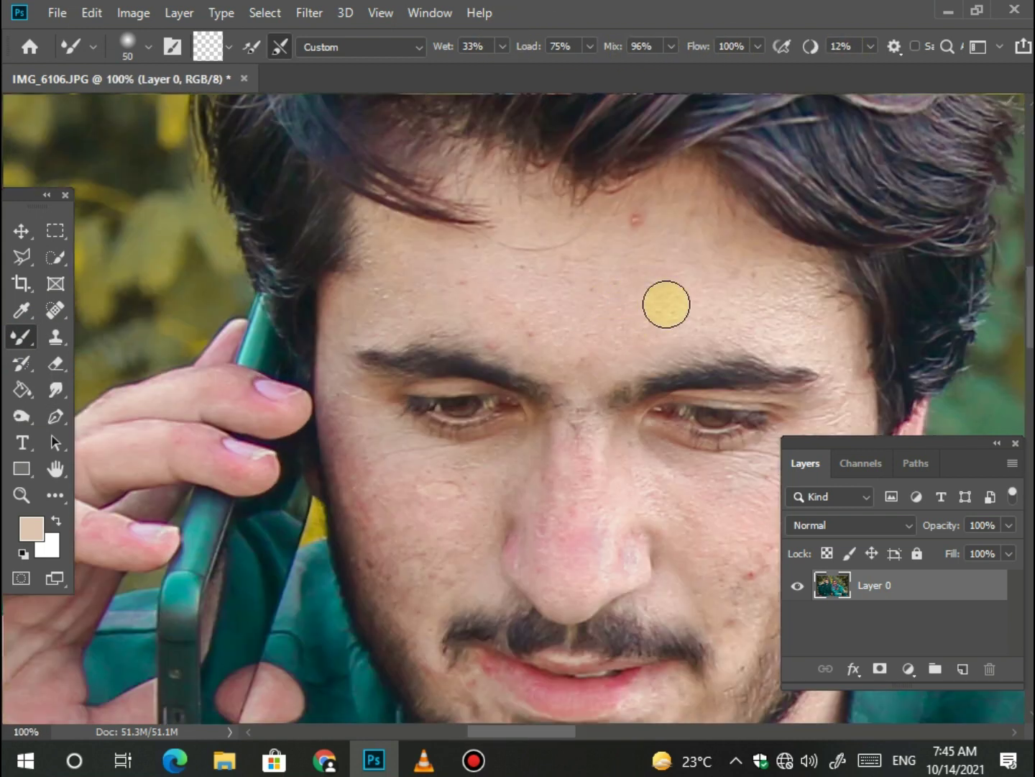
mouse_move(766, 275)
mouse_down()
mouse_move(779, 273)
mouse_move(538, 306)
mouse_up()
key([)
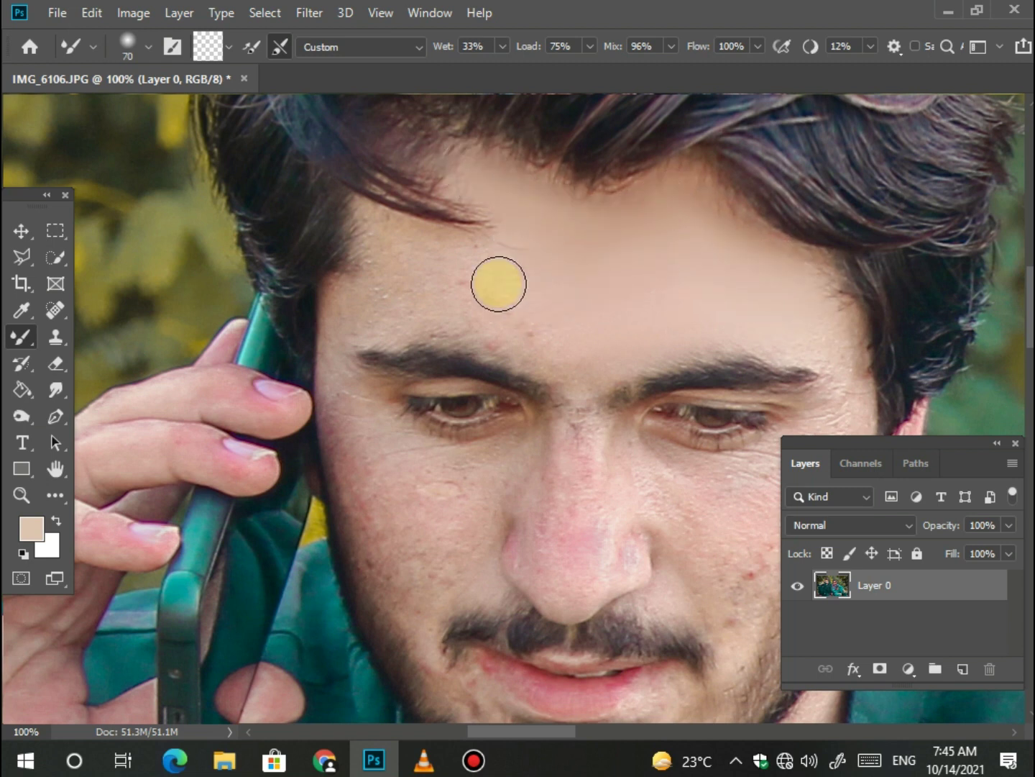
drag(412, 274, 330, 307)
key([)
drag(651, 196, 619, 261)
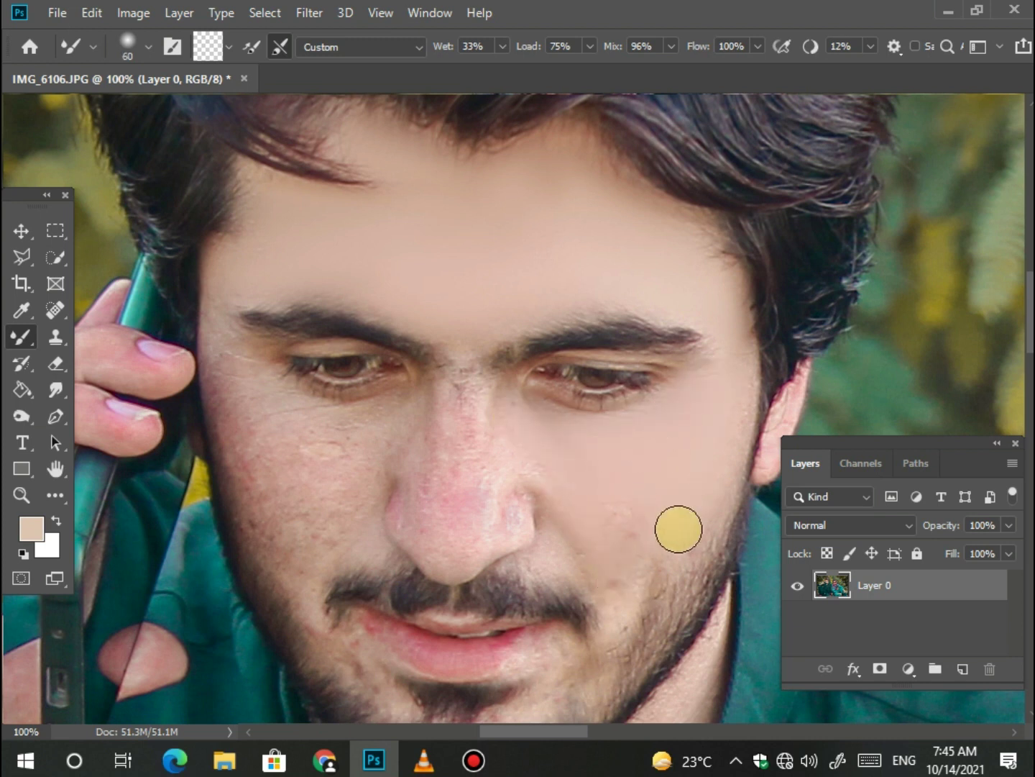
Smooth the blemish on the cheek and the cheek left of the nose
drag(678, 529, 635, 559)
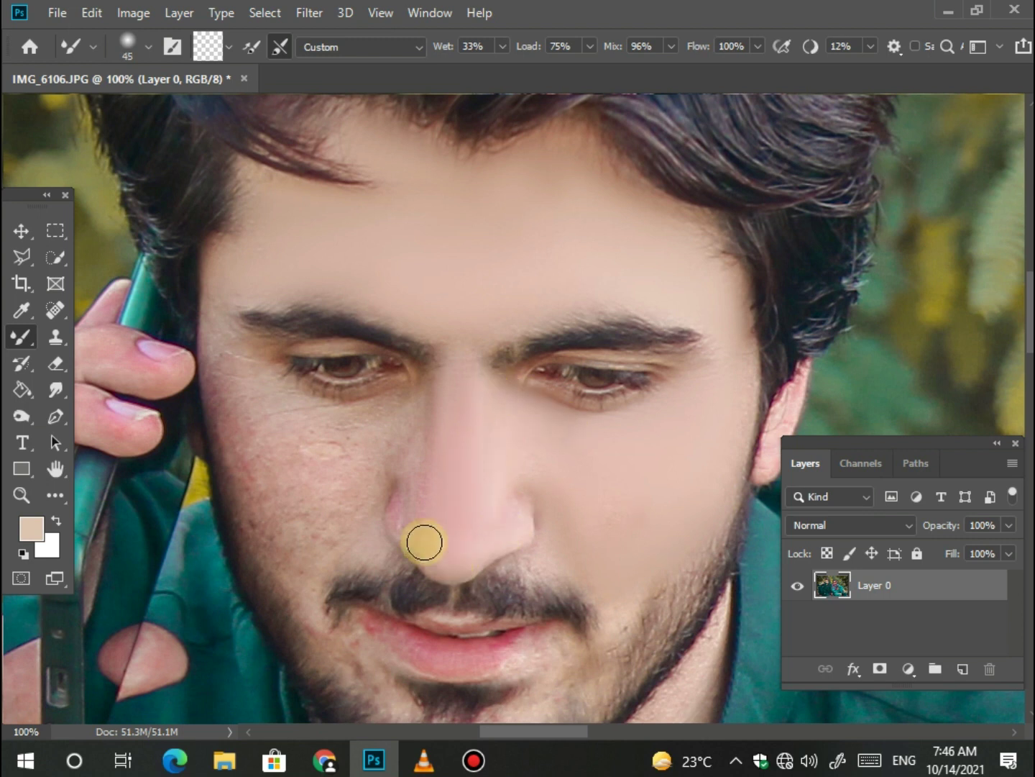
key(bracketright)
key(bracketright)
key(bracketright)
mouse_move(375, 421)
mouse_down()
mouse_move(284, 564)
mouse_move(322, 532)
mouse_move(344, 426)
mouse_up()
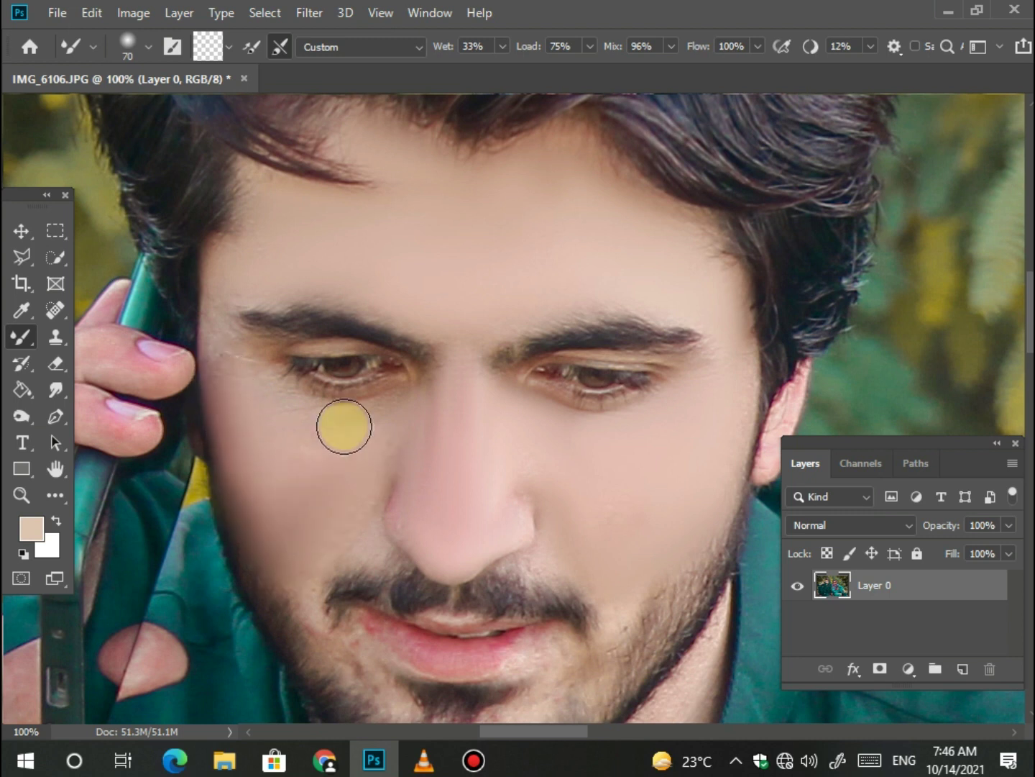
key(bracketleft)
key(bracketleft)
Smooth the left man's temple, jaw line and neck, including the red spot on the neck
drag(210, 354, 226, 280)
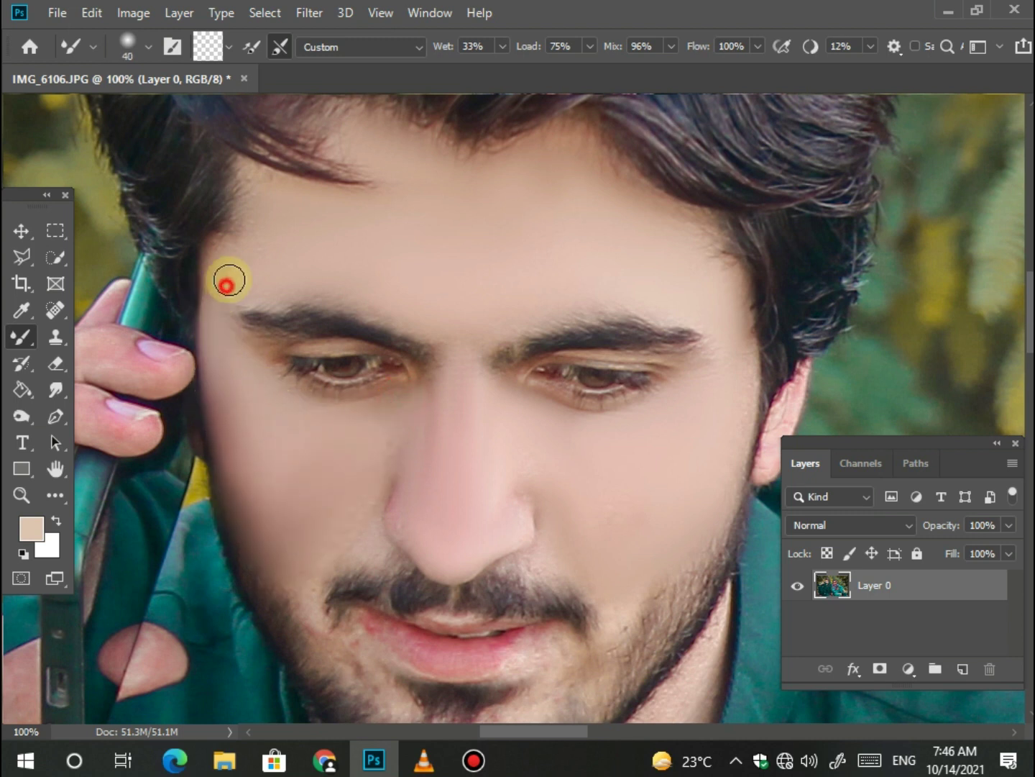
scroll(265, 321, down, 1)
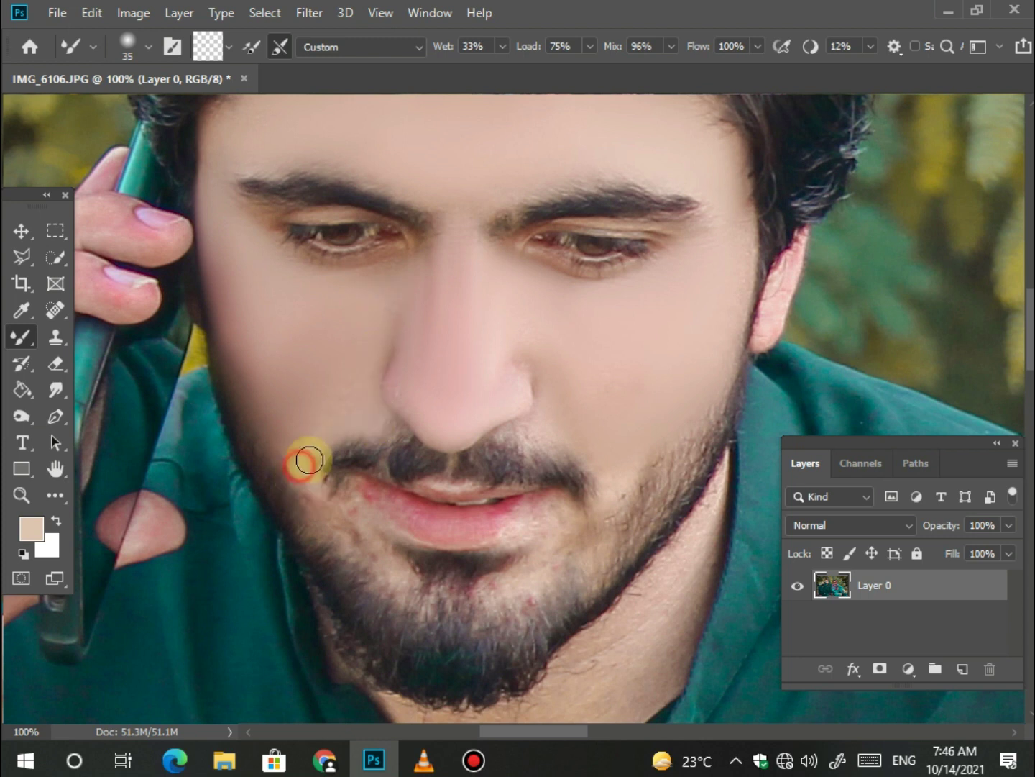
scroll(488, 439, down, 1)
key(bracketright)
key(bracketleft)
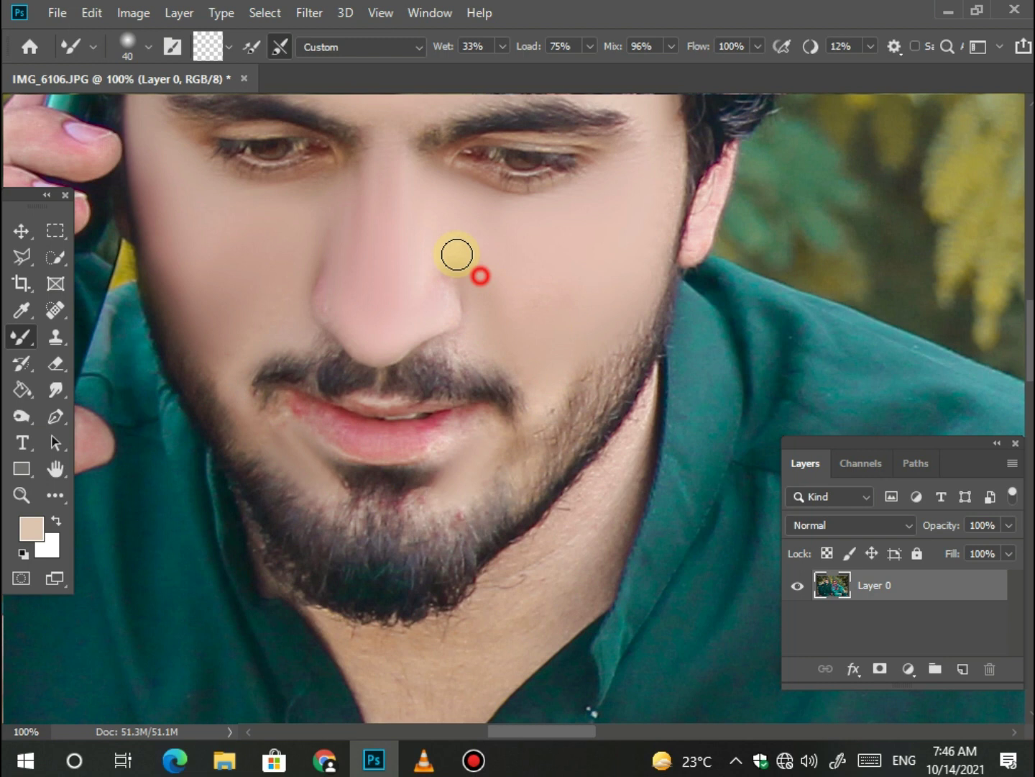
scroll(523, 347, down, 2)
drag(604, 354, 529, 494)
key(bracketleft)
drag(428, 613, 376, 529)
key(bracketleft)
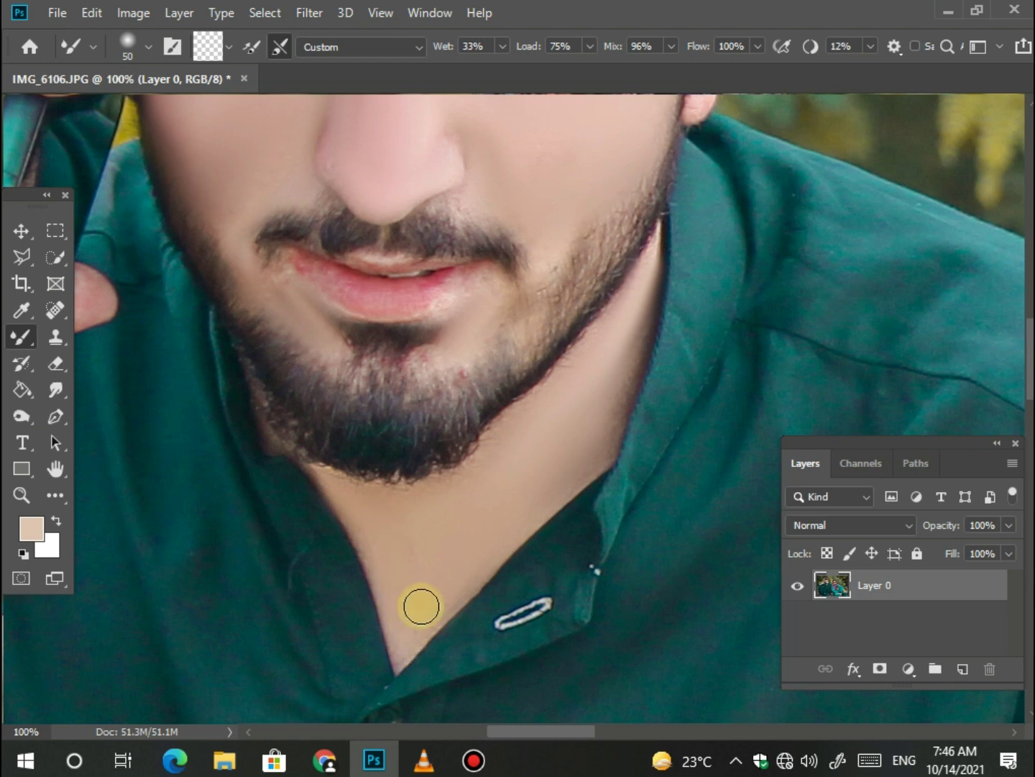
drag(622, 375, 636, 315)
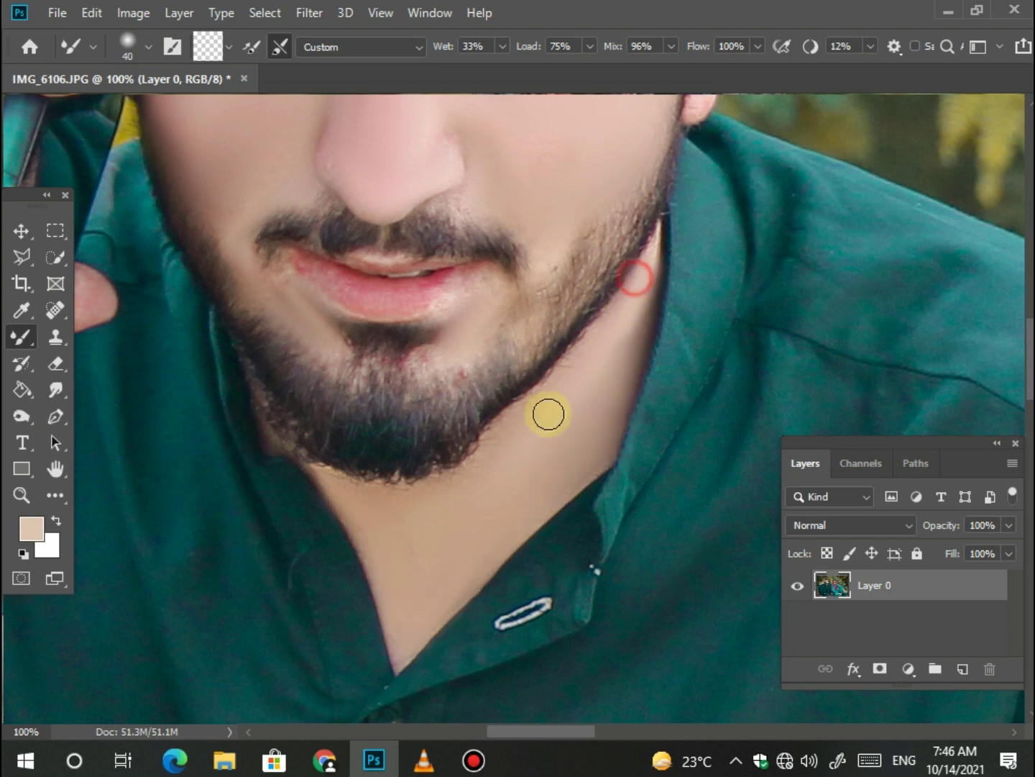
Smooth the skin along the left man's upper finger and lower fingertip
scroll(317, 289, down, 1)
scroll(438, 397, up, 1)
scroll(634, 333, left, 2)
key(bracketright)
mouse_move(608, 359)
mouse_down()
mouse_move(537, 365)
mouse_move(307, 428)
mouse_up()
key(bracketright)
click(454, 496)
Smooth spots on the finger, back of the hand and wrist, then the forearm skin
scroll(422, 482, left, 2)
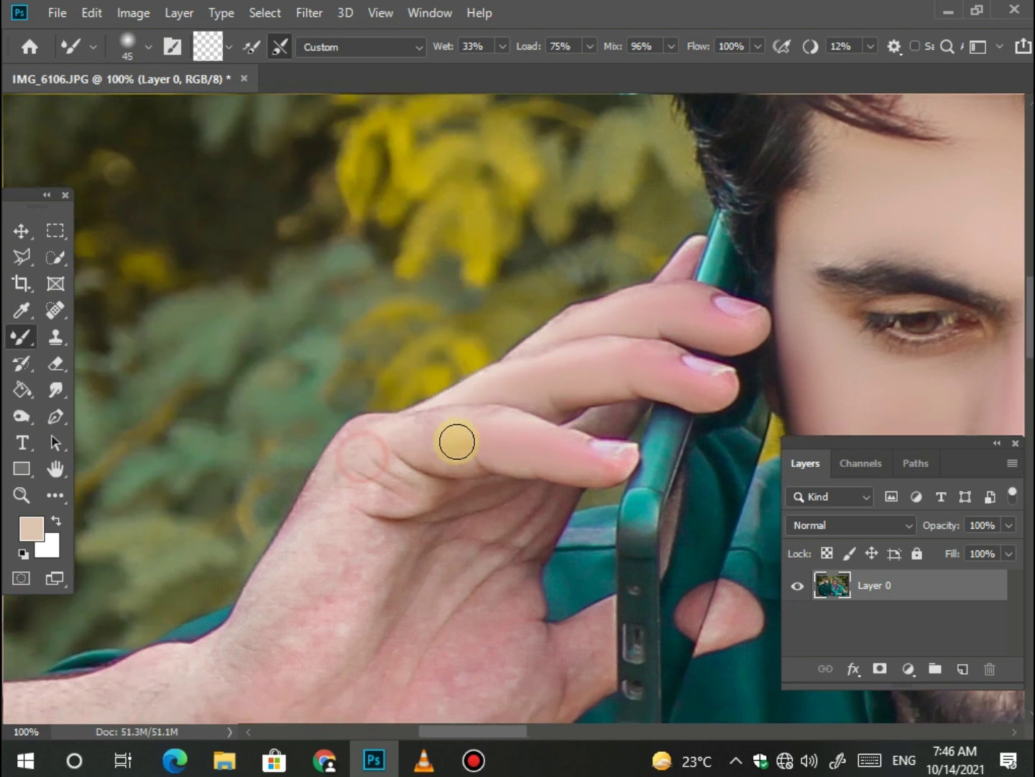
key(ctrl+minus)
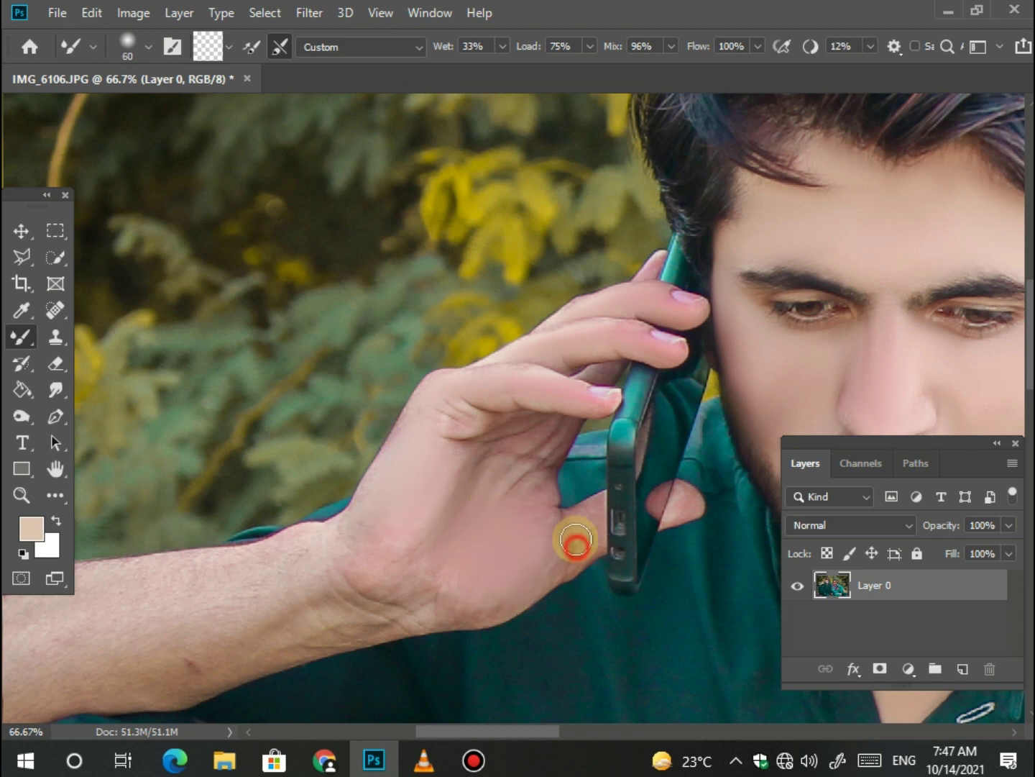
click(485, 419)
click(456, 463)
click(352, 557)
key(bracketright)
key(bracketright)
key(bracketright)
key(ctrl+minus)
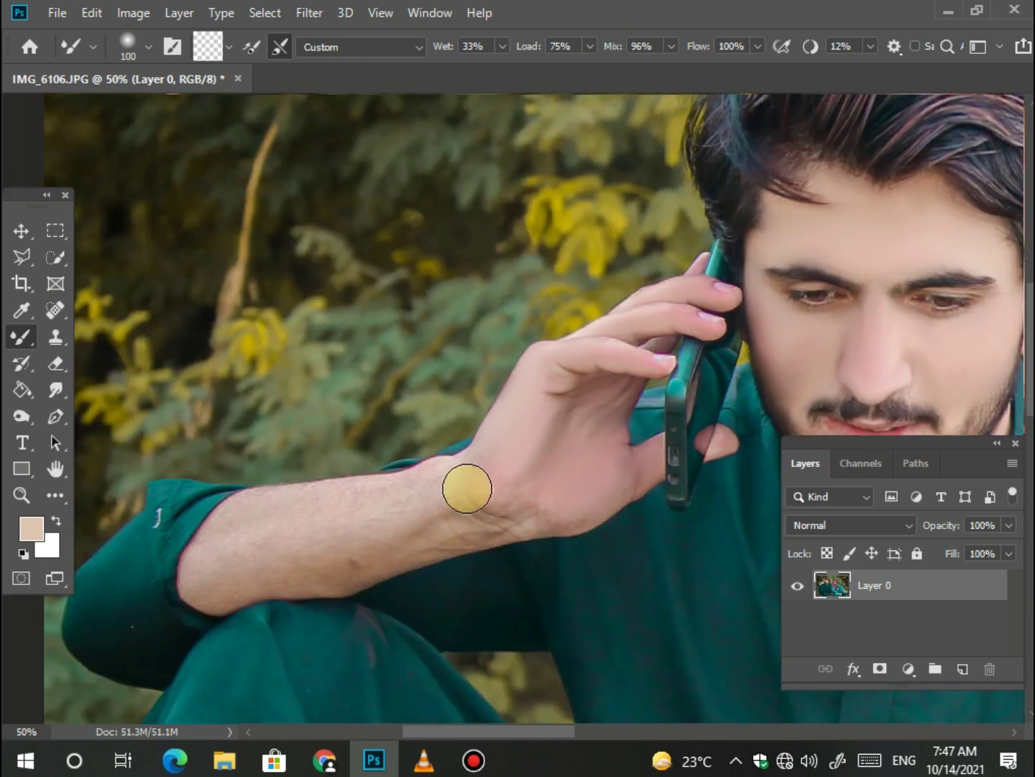
key(bracketleft)
key(bracketleft)
drag(440, 537, 474, 518)
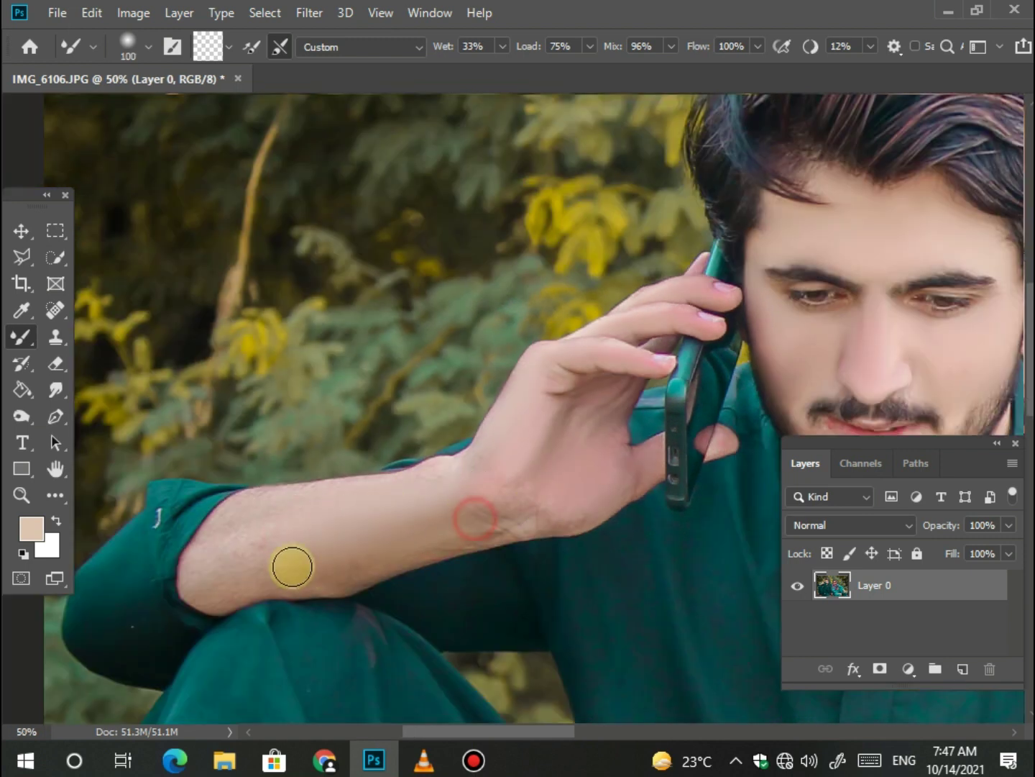
mouse_move(271, 508)
mouse_down()
mouse_move(190, 576)
mouse_move(328, 569)
mouse_move(344, 527)
mouse_up()
Smooth the other man's forearm skin with progressively smaller brush strokes
key(ctrl+minus)
key(ctrl+minus)
key(ctrl+minus)
scroll(565, 578, up, 1)
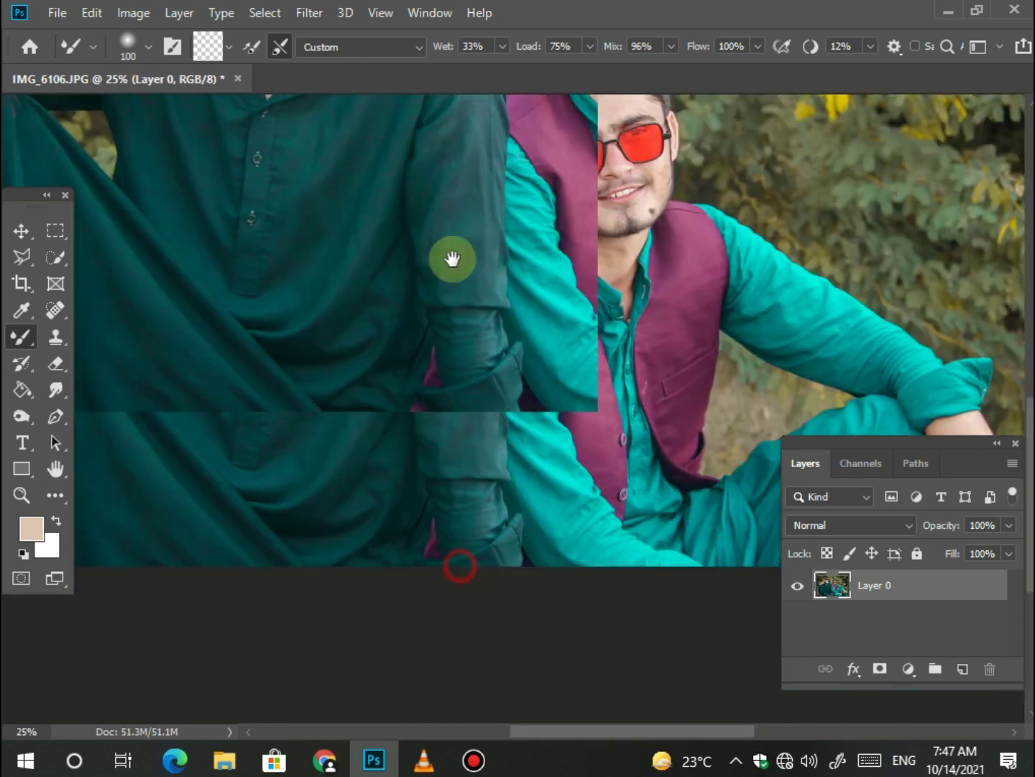
scroll(460, 563, up, 1)
drag(484, 415, 508, 590)
key(bracketleft)
key(bracketleft)
mouse_move(501, 386)
mouse_down()
mouse_move(446, 453)
mouse_move(491, 390)
mouse_move(514, 612)
mouse_move(501, 377)
mouse_up()
key(bracketleft)
key(bracketleft)
key(bracketleft)
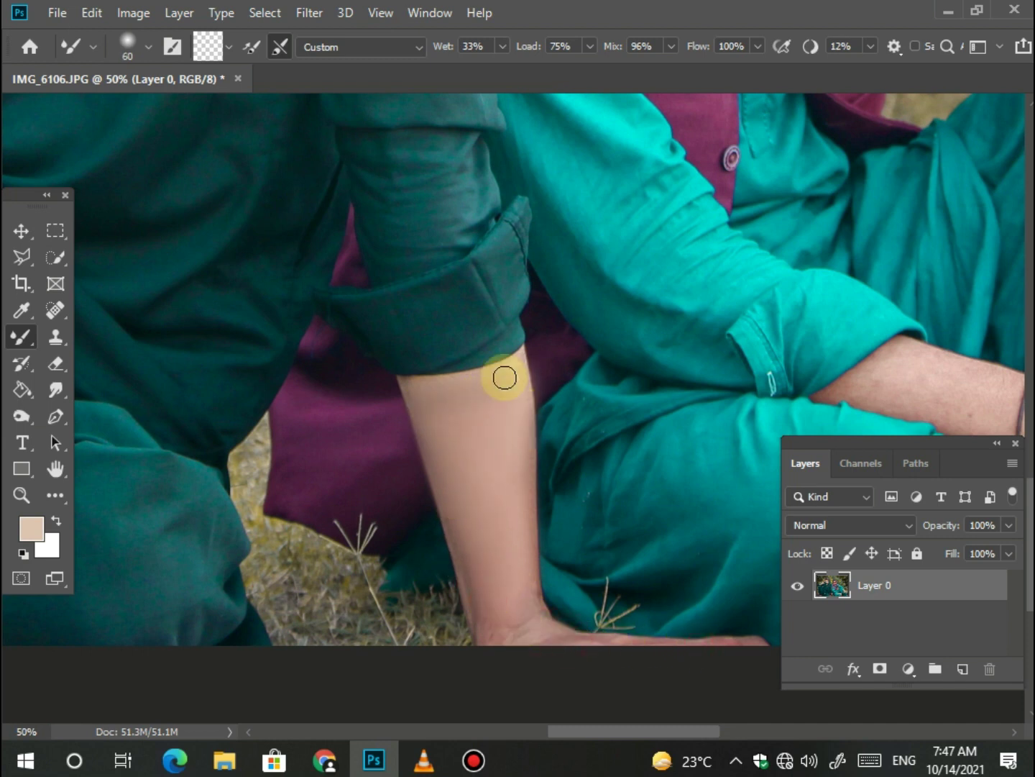
key(ctrl+minus)
key(ctrl+minus)
key(ctrl+minus)
Smooth blemishes on the glasses-wearing man's forehead, blending from the temple across
scroll(520, 403, up, 1)
scroll(489, 360, up, 4)
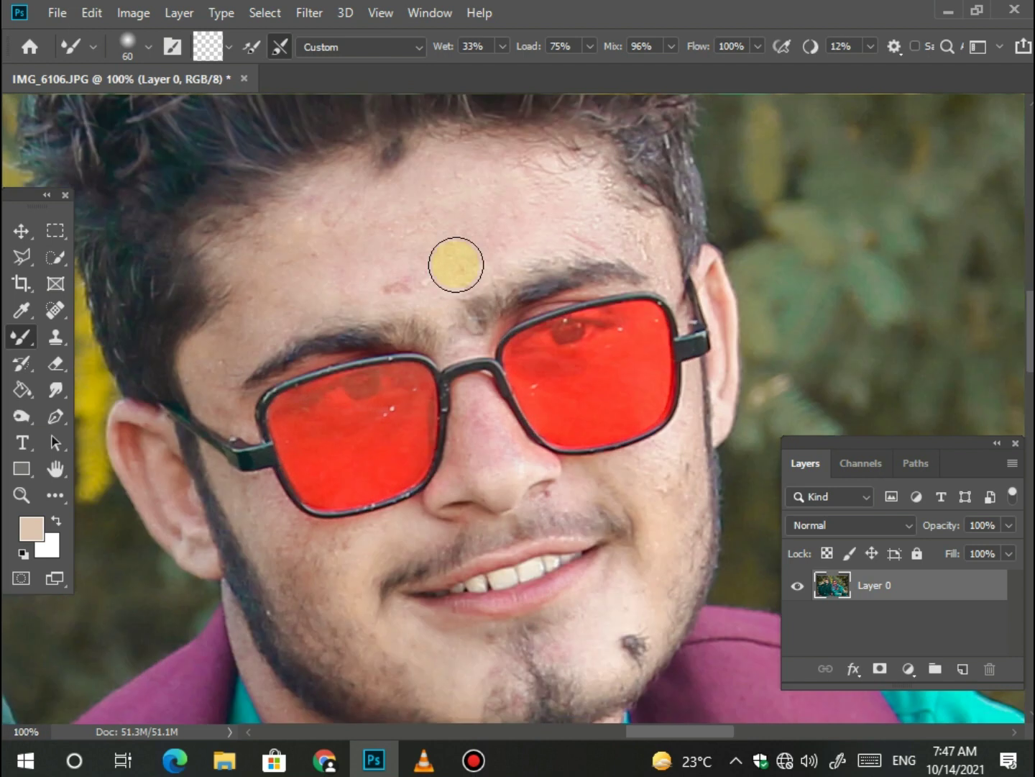
scroll(457, 304, down, 1)
key(bracketright)
key(bracketright)
key(bracketright)
scroll(512, 287, up, 1)
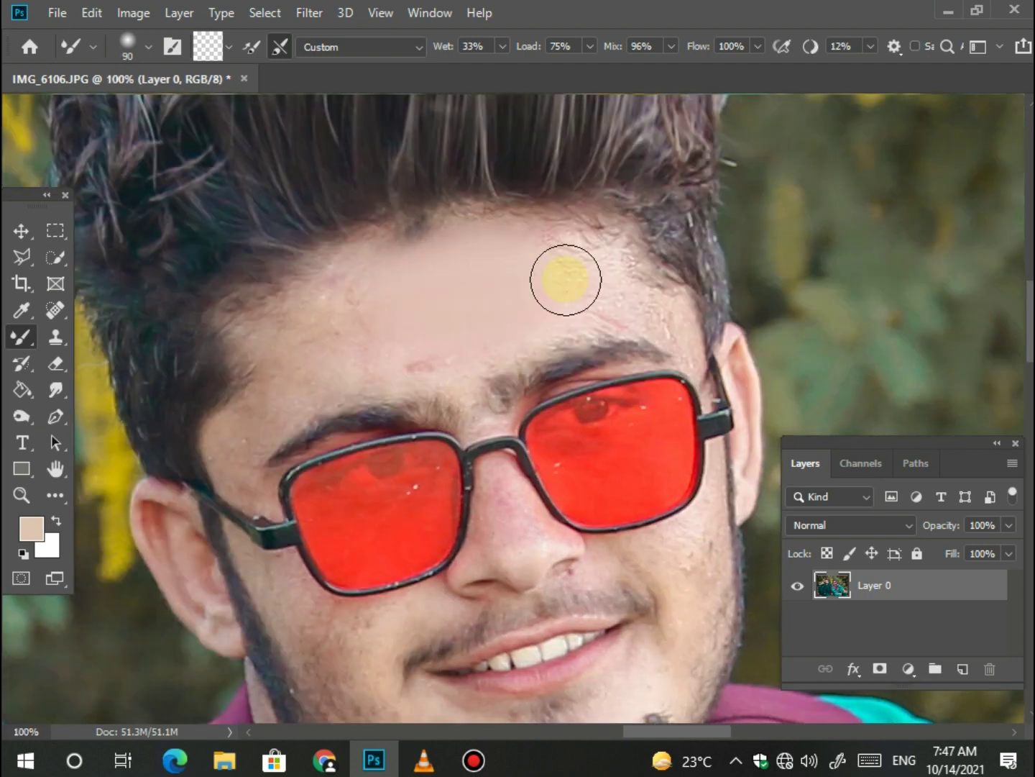
mouse_move(415, 263)
mouse_down()
mouse_move(259, 319)
mouse_move(488, 345)
mouse_up()
key(bracketleft)
key(bracketleft)
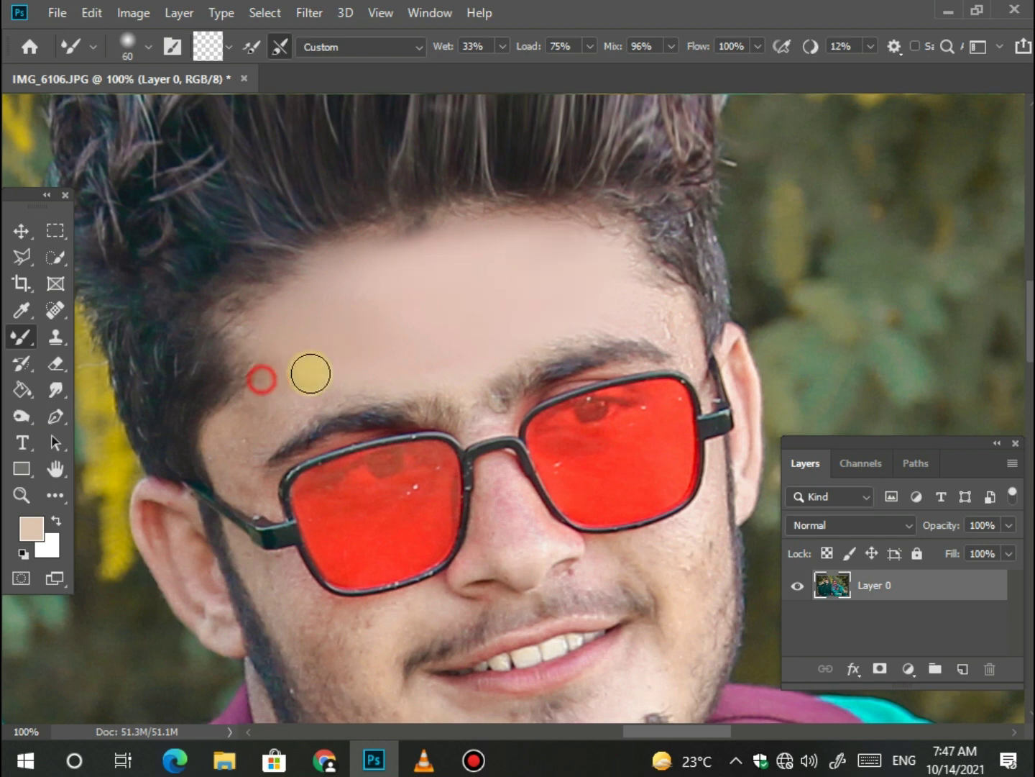
drag(245, 426, 322, 379)
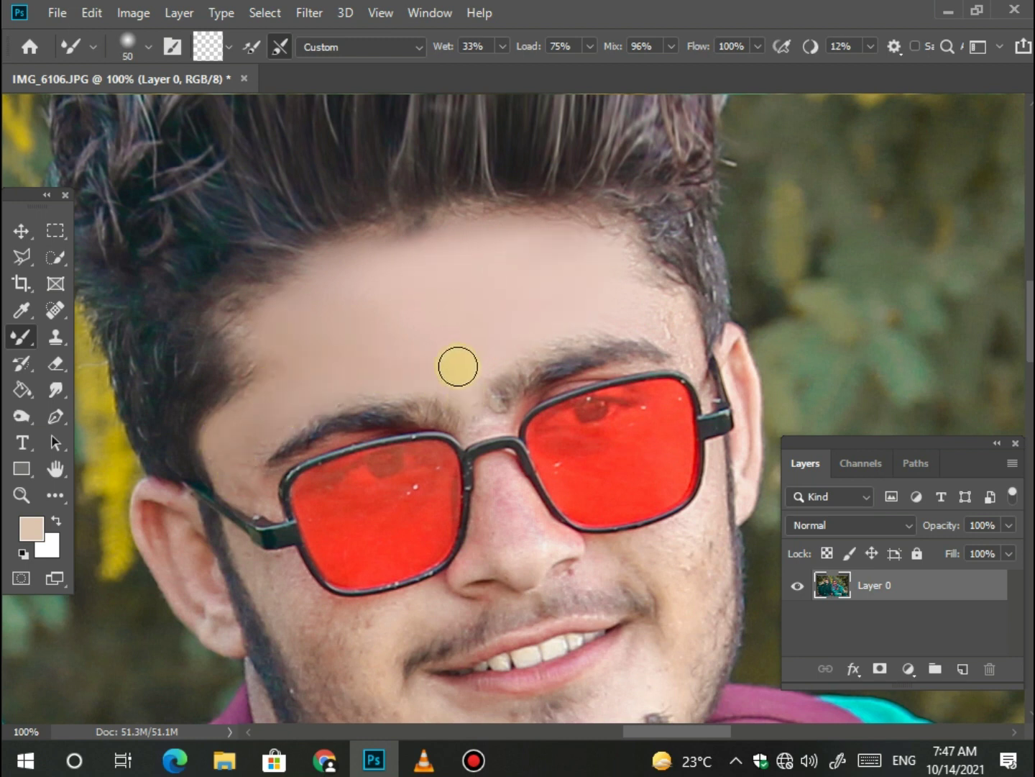
Smooth the cheek near the mouth, the chin beard and the cheek up to the sideburn
scroll(458, 367, down, 3)
mouse_move(290, 454)
mouse_down()
mouse_move(355, 567)
mouse_move(449, 493)
mouse_move(372, 493)
mouse_up()
mouse_move(468, 608)
mouse_down()
mouse_move(522, 599)
mouse_move(467, 628)
mouse_up()
drag(330, 500, 261, 418)
key([)
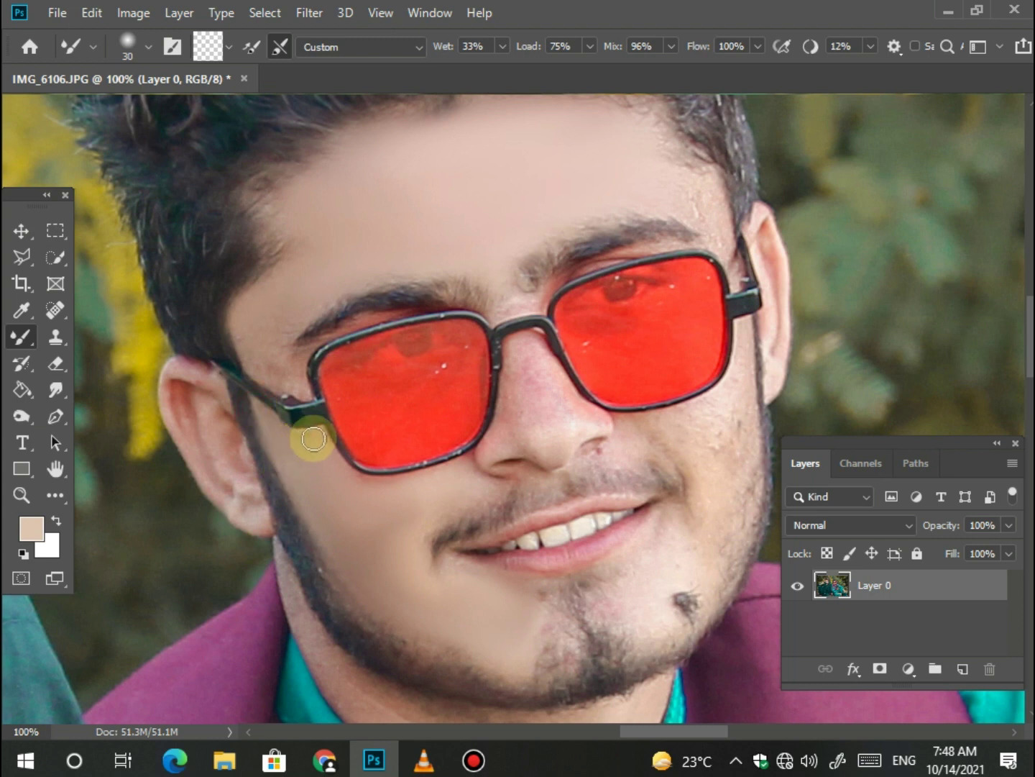
key(bracketright)
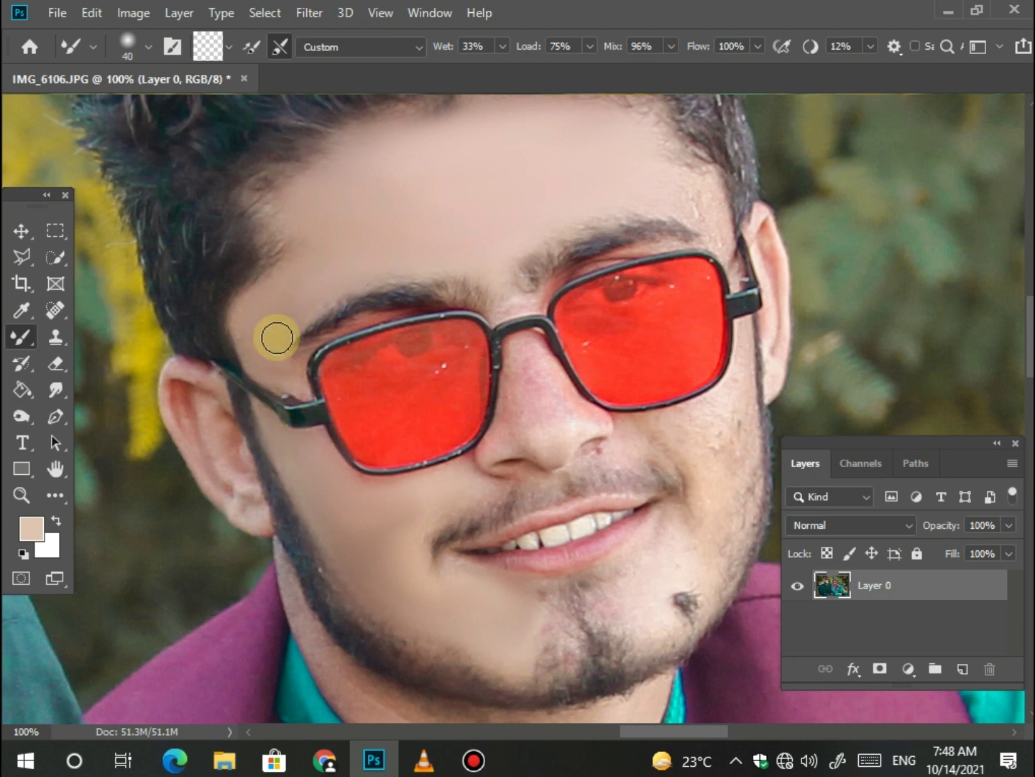
key(bracketleft)
Resize the brush and work across the lower face around the mouth
drag(607, 235, 534, 261)
key(bracketright)
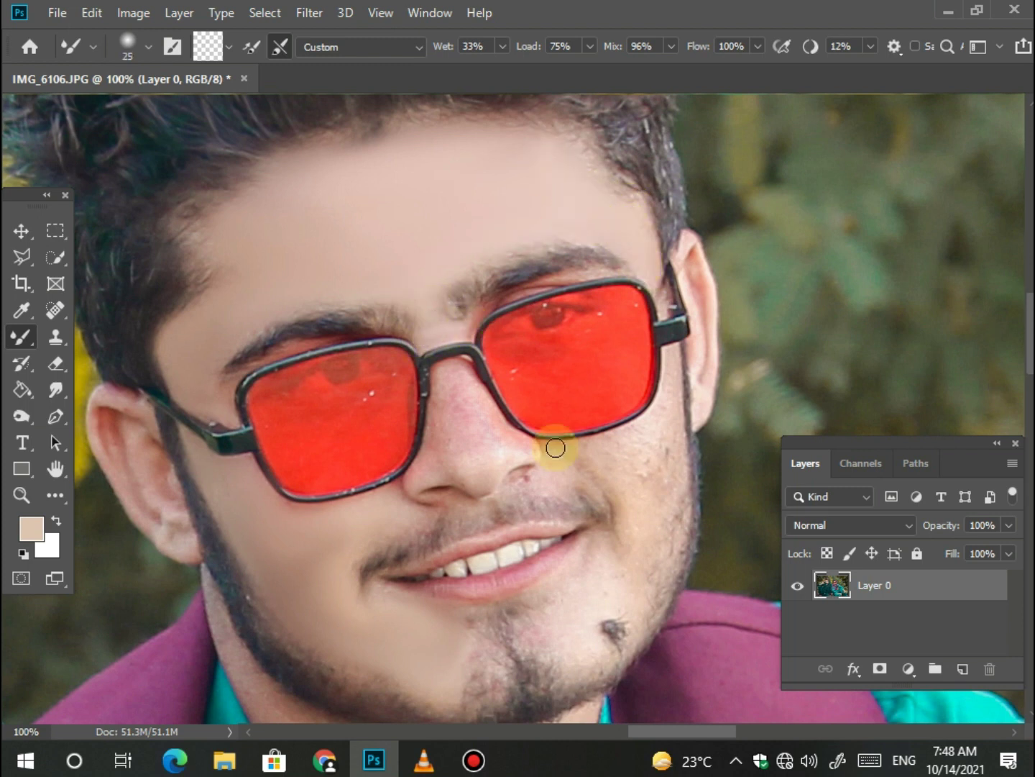
drag(556, 448, 511, 389)
key(bracketright)
key(bracketright)
key(bracketleft)
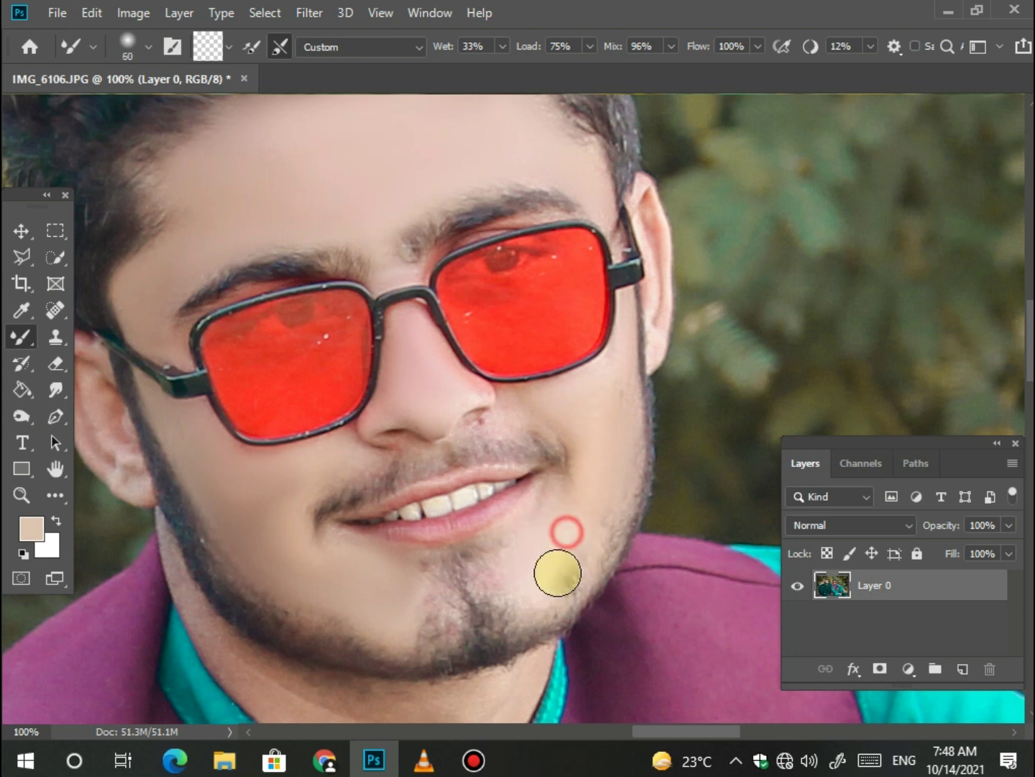
key(bracketleft)
key(bracketleft)
key(bracketleft)
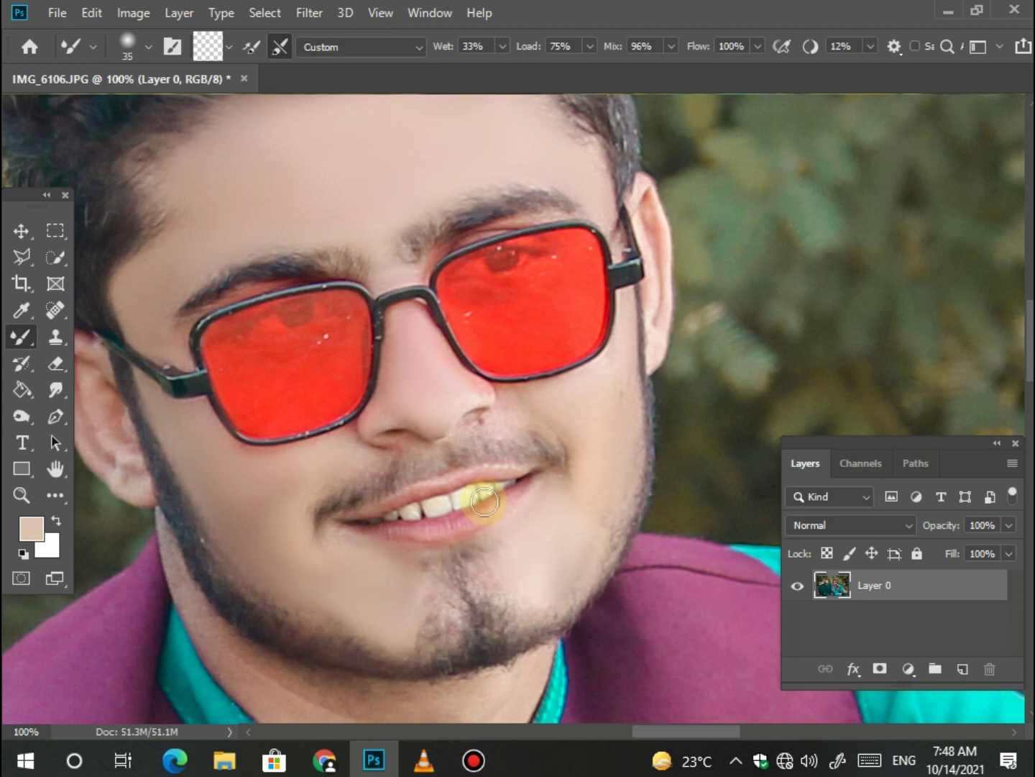
key(bracketright)
key(bracketright)
key(bracketright)
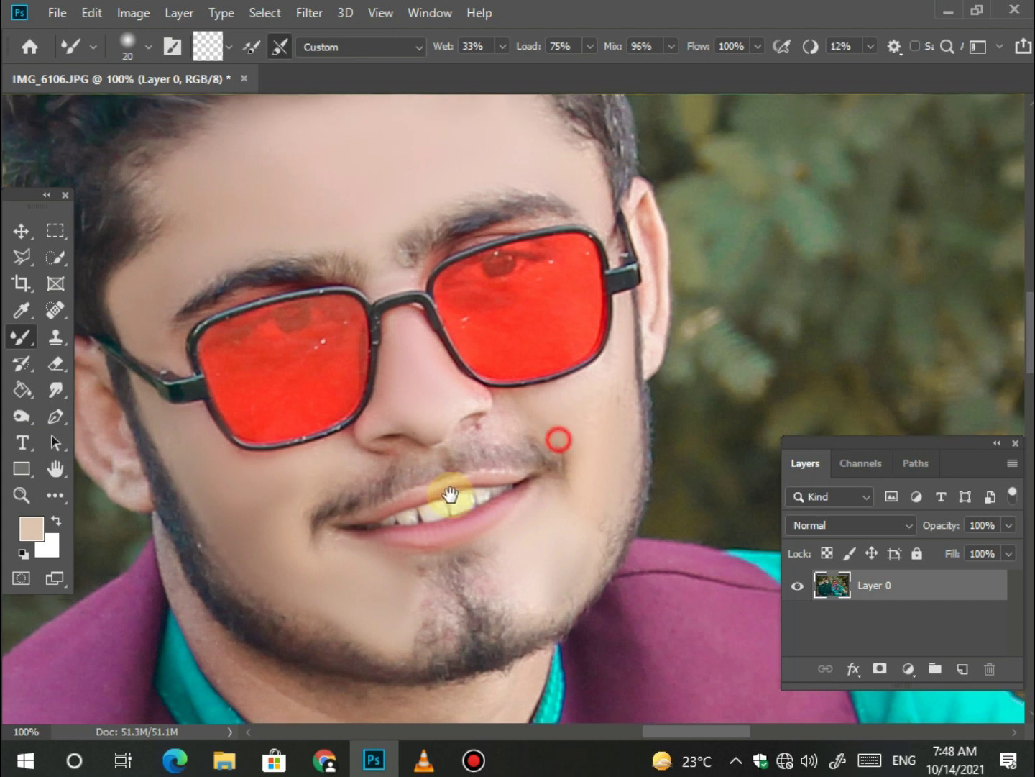
drag(554, 439, 433, 497)
Smooth the neck and jawline skin of the man in red glasses with the Mixer Brush
key(ctrl+minus)
key(ctrl+minus)
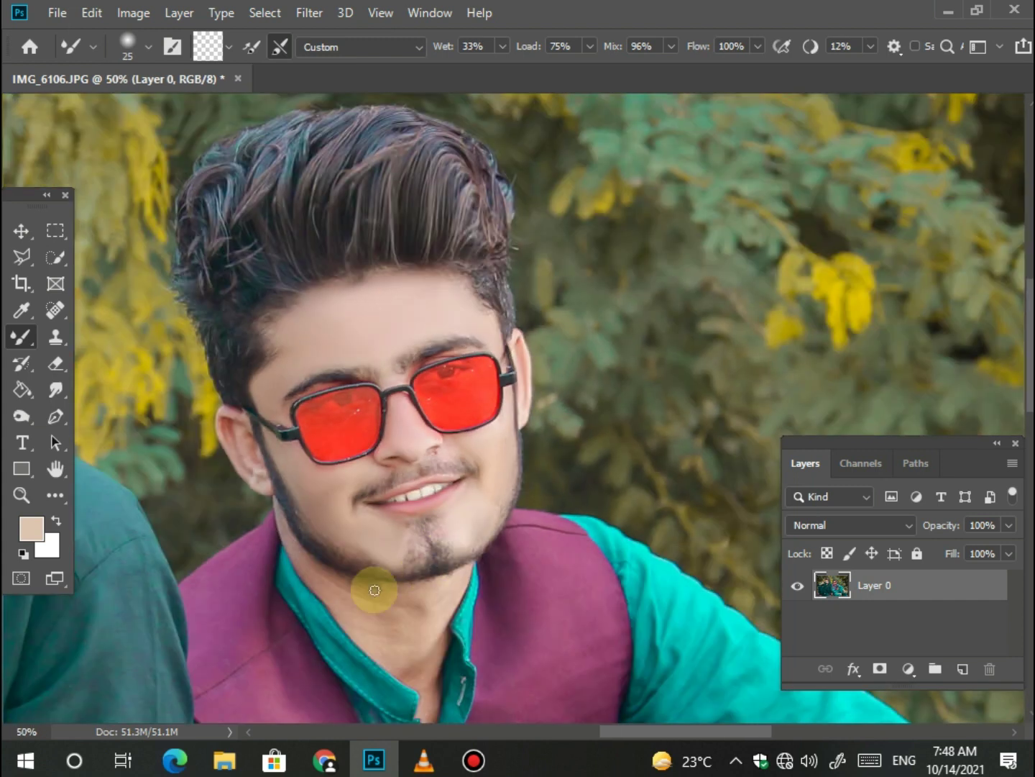
key(ctrl+plus)
key(bracketright)
key(bracketright)
key(bracketright)
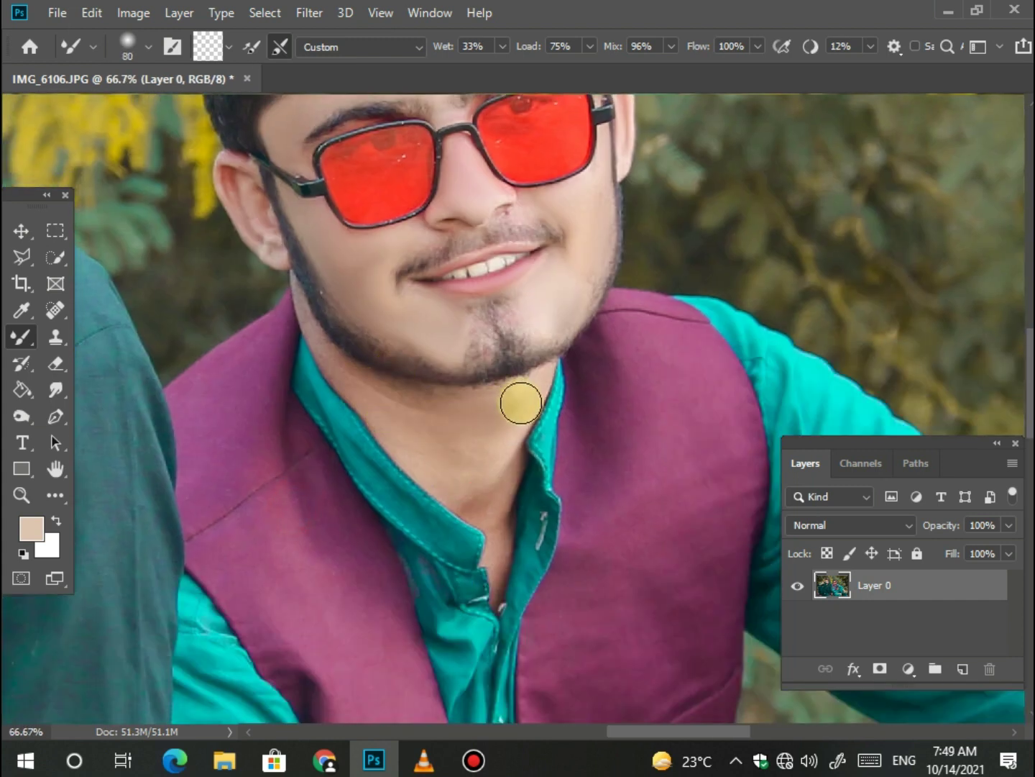
key(bracketleft)
key(bracketleft)
mouse_move(486, 485)
mouse_down()
mouse_move(487, 528)
mouse_move(434, 492)
mouse_move(351, 370)
mouse_up()
drag(448, 407, 379, 392)
key(bracketleft)
key(bracketleft)
drag(303, 333, 294, 284)
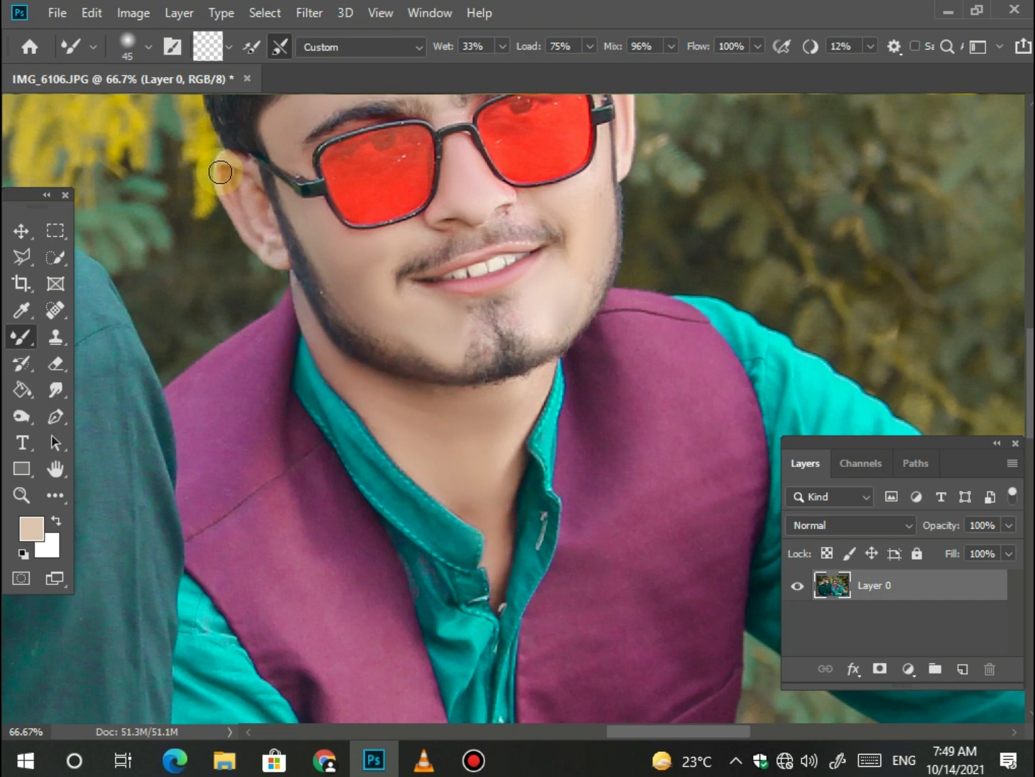
Zoom in and blend the skin around his ear with a smaller brush
key(ctrl+1)
key(bracketleft)
drag(402, 402, 409, 366)
drag(460, 488, 434, 469)
mouse_move(402, 398)
mouse_down()
mouse_move(395, 365)
mouse_move(331, 370)
mouse_up()
Smooth the lips of the man on the phone with a small Mixer Brush
key(ctrl+minus)
key(ctrl+minus)
key(ctrl+minus)
key(bracketright)
key(ctrl+plus)
key(ctrl+plus)
key(bracketleft)
key(ctrl+plus)
drag(460, 367, 355, 368)
key(bracketleft)
drag(432, 352, 312, 340)
Blend the right and left corners of the phone man's lips
drag(447, 375, 321, 366)
click(285, 347)
key(ctrl+minus)
key(ctrl+minus)
key(ctrl+minus)
key(ctrl+plus)
key(ctrl+plus)
key(ctrl+plus)
Paint a sampled skin-colour slit through the eyebrow's outer end at 99% Brush flow
right_click(22, 336)
click(81, 335)
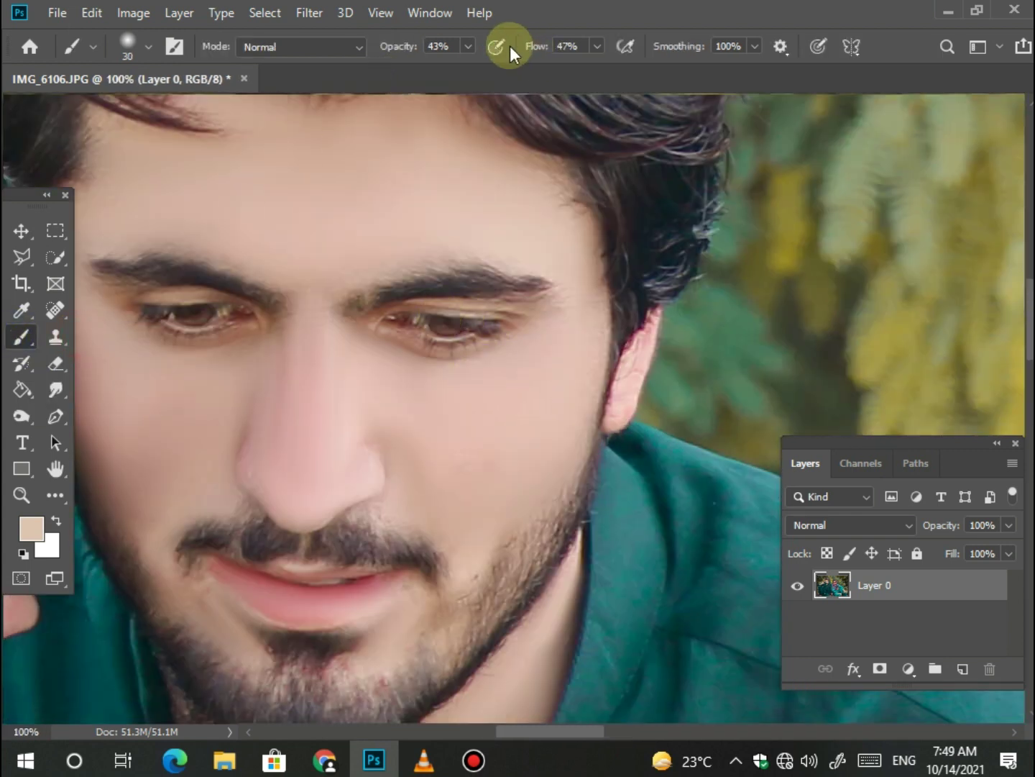
click(594, 46)
key(ctrl+plus)
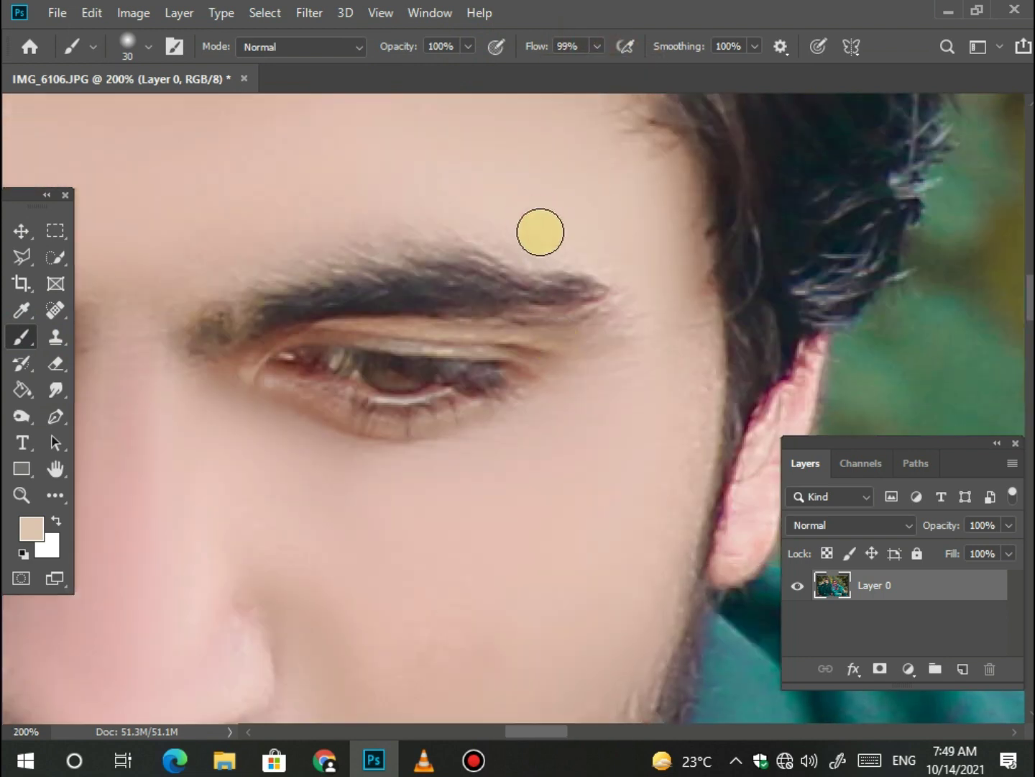
right_click(22, 336)
click(85, 335)
click(550, 325)
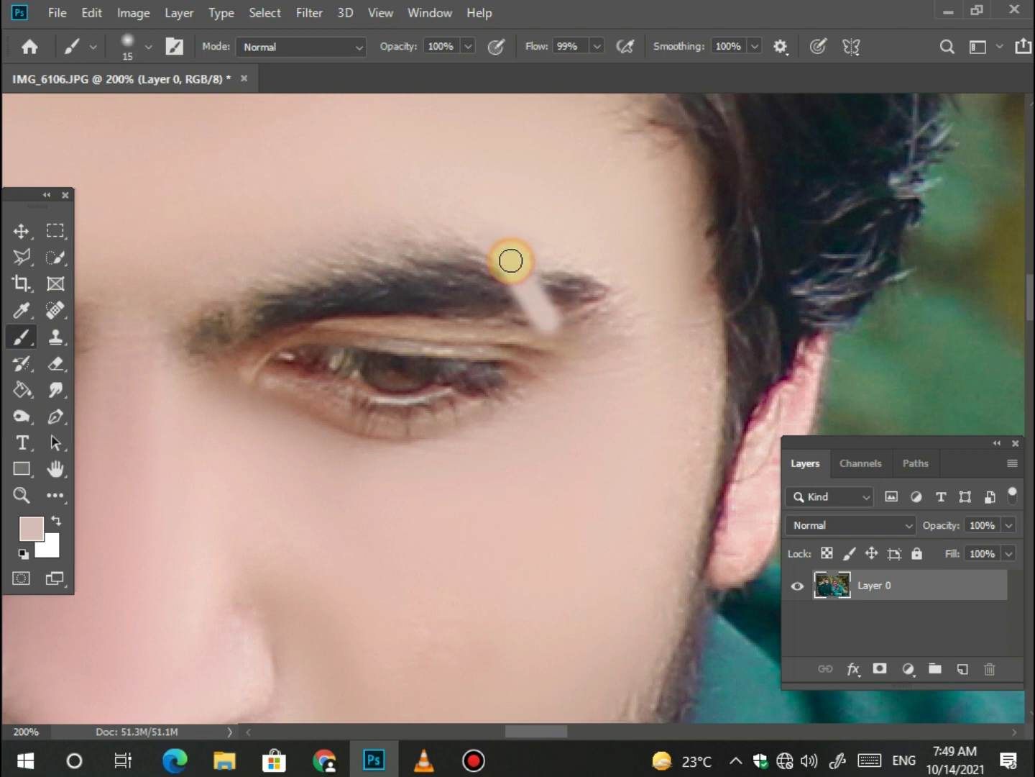
Blend the eyebrow slit into the surrounding skin with the Mixer Brush
right_click(22, 336)
click(137, 399)
drag(571, 329, 596, 340)
Start a Polygonal Lasso outline at the lip corner, running along the teeth
scroll(588, 358, down, 2)
scroll(582, 312, down, 3)
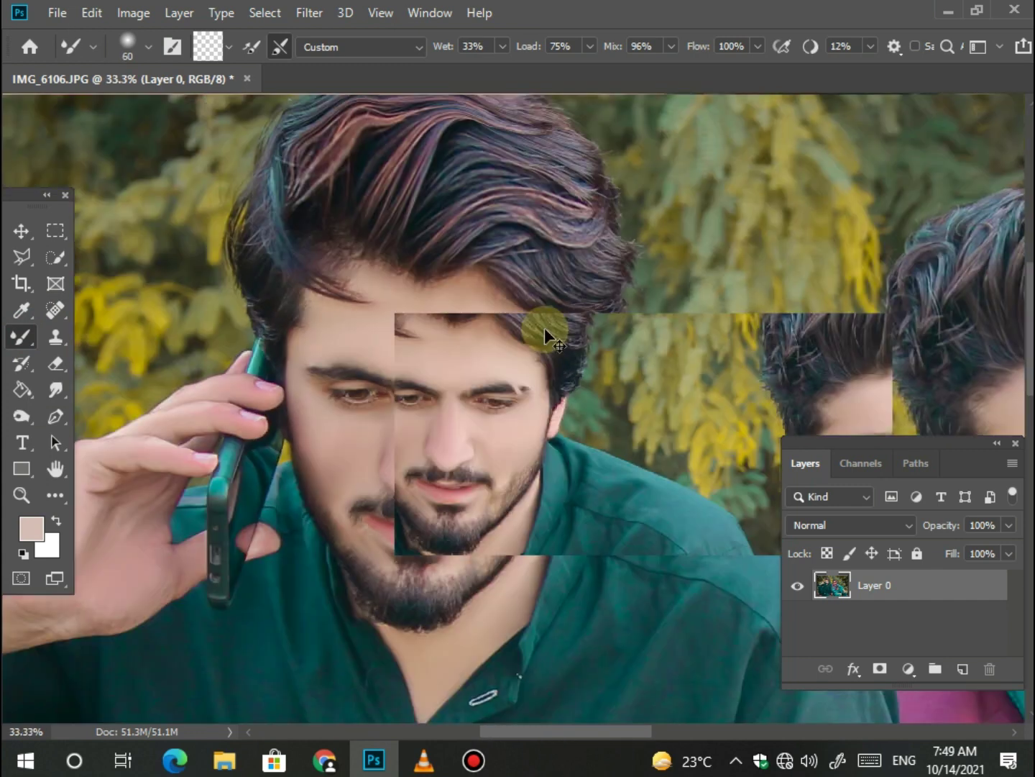
scroll(543, 330, down, 1)
scroll(494, 426, up, 2)
scroll(503, 421, up, 2)
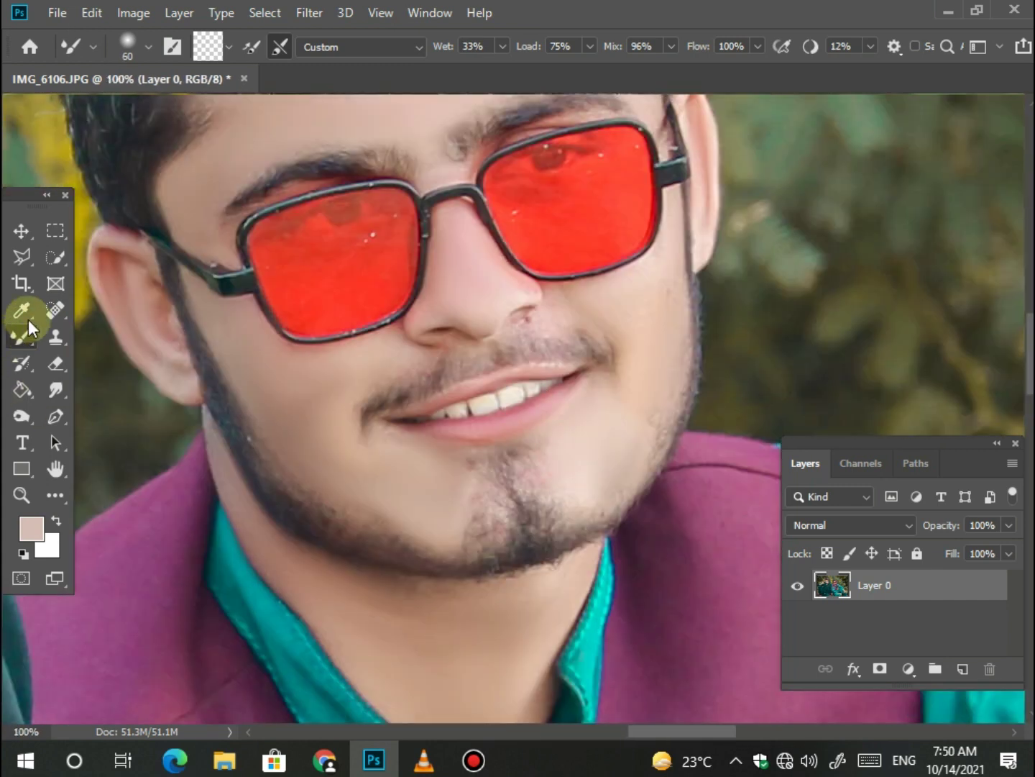
click(21, 256)
scroll(506, 405, up, 1)
click(550, 392)
click(451, 424)
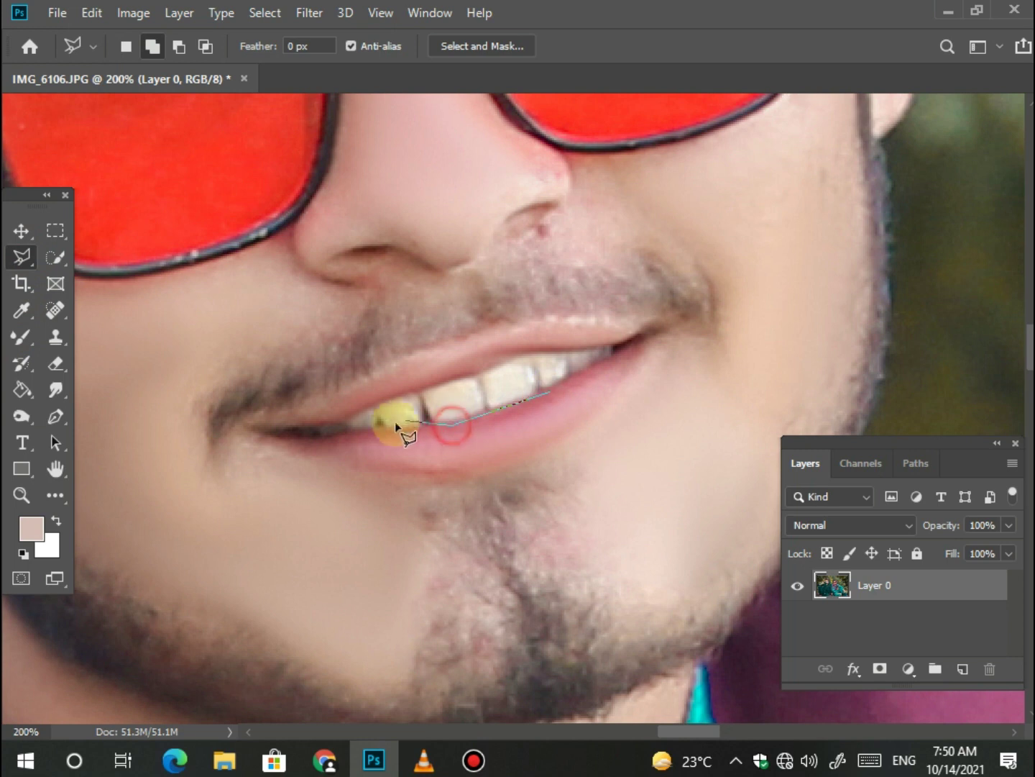
click(314, 433)
Trace the outline over the upper lip, under the lower lip and back to the start
click(439, 380)
click(512, 352)
click(581, 346)
click(627, 344)
click(645, 324)
click(568, 317)
click(384, 357)
click(254, 423)
click(384, 475)
click(484, 473)
click(532, 456)
click(649, 360)
click(651, 325)
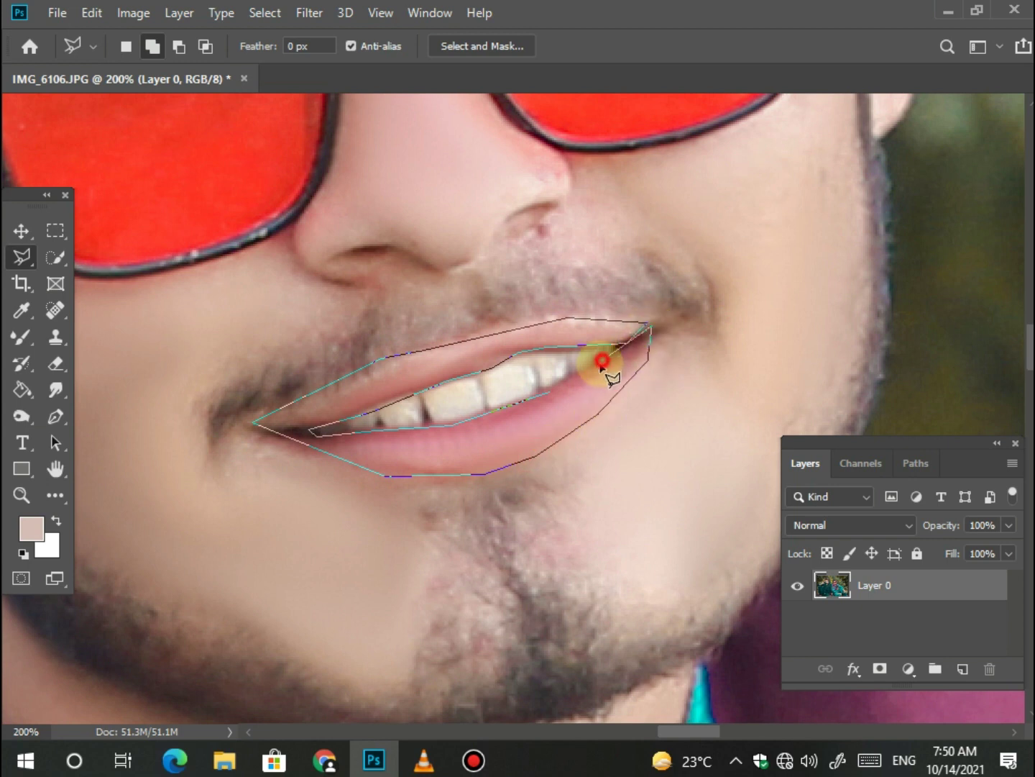
Close the lip outline into a selection and feather it by 3 pixels
double_click(561, 381)
right_click(566, 397)
click(623, 71)
click(616, 237)
Boost the selected lips' saturation by +36 with Hue/Saturation, then deselect
click(133, 12)
mouse_move(164, 66)
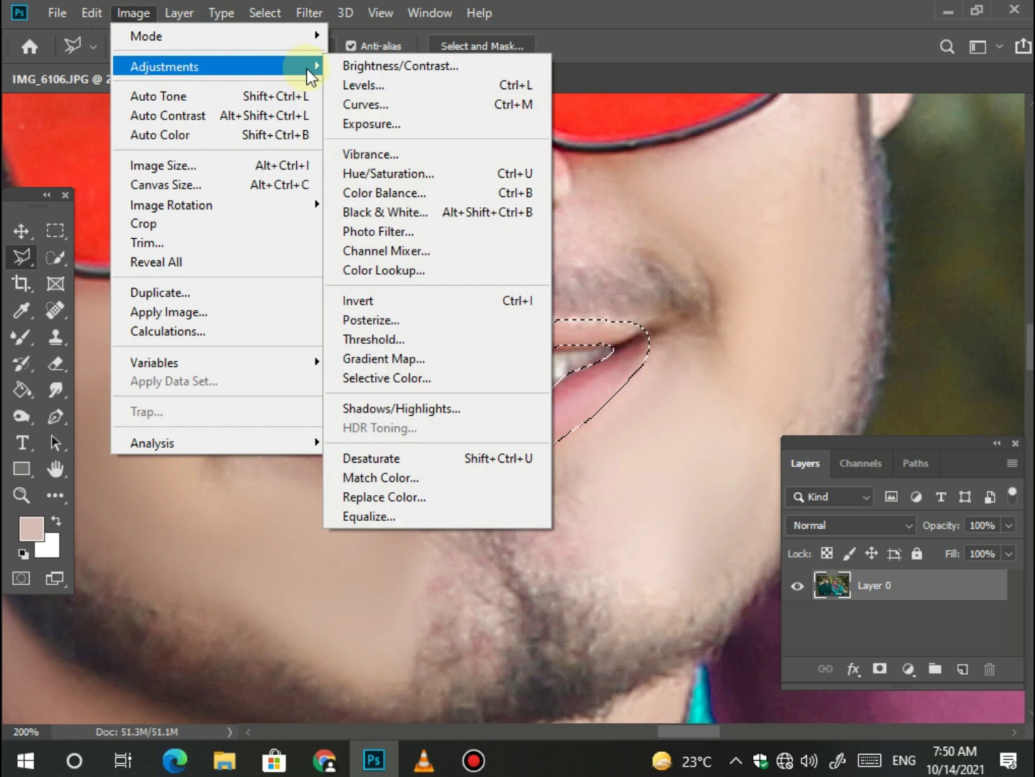
click(457, 173)
drag(383, 14, 901, 123)
drag(766, 312, 783, 310)
key(Return)
key(ctrl+minus)
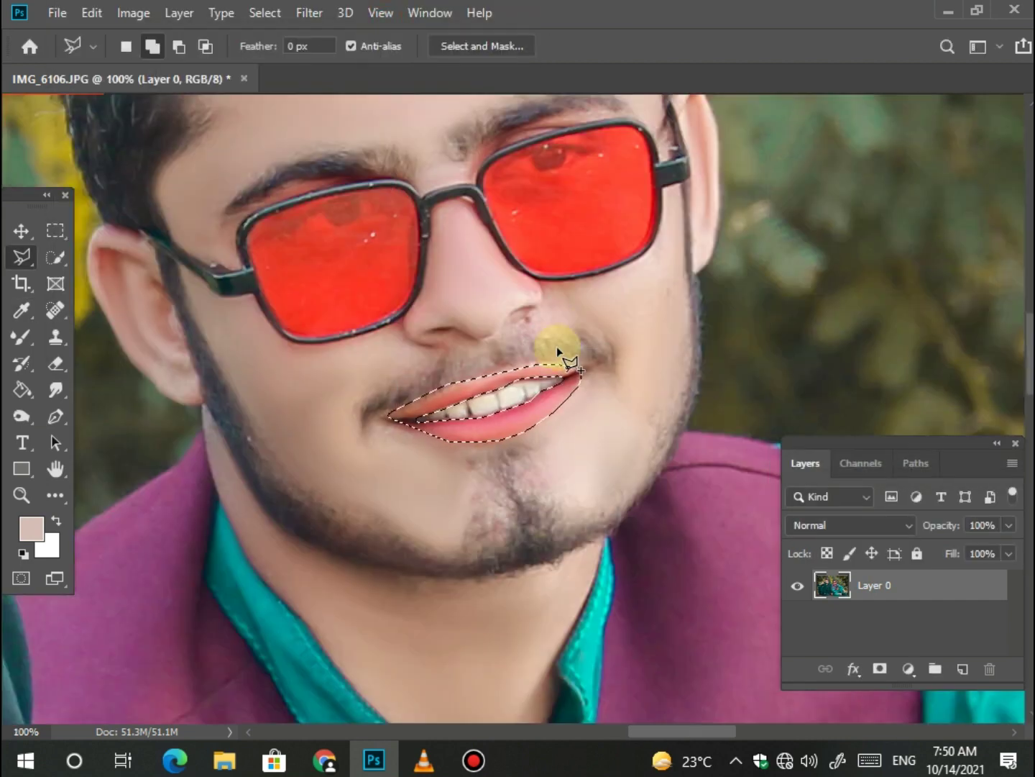
key(b)
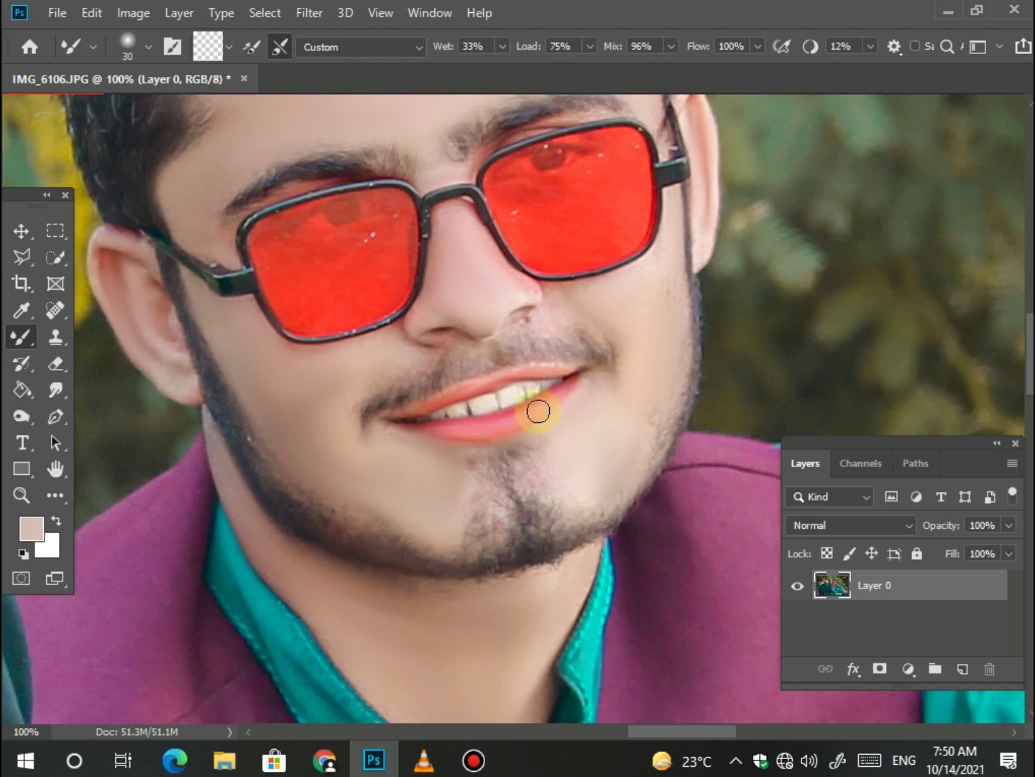
Blend away the specks and reflections on both red lenses, resizing the Mixer Brush for each
scroll(451, 392, down, 3)
scroll(330, 434, down, 1)
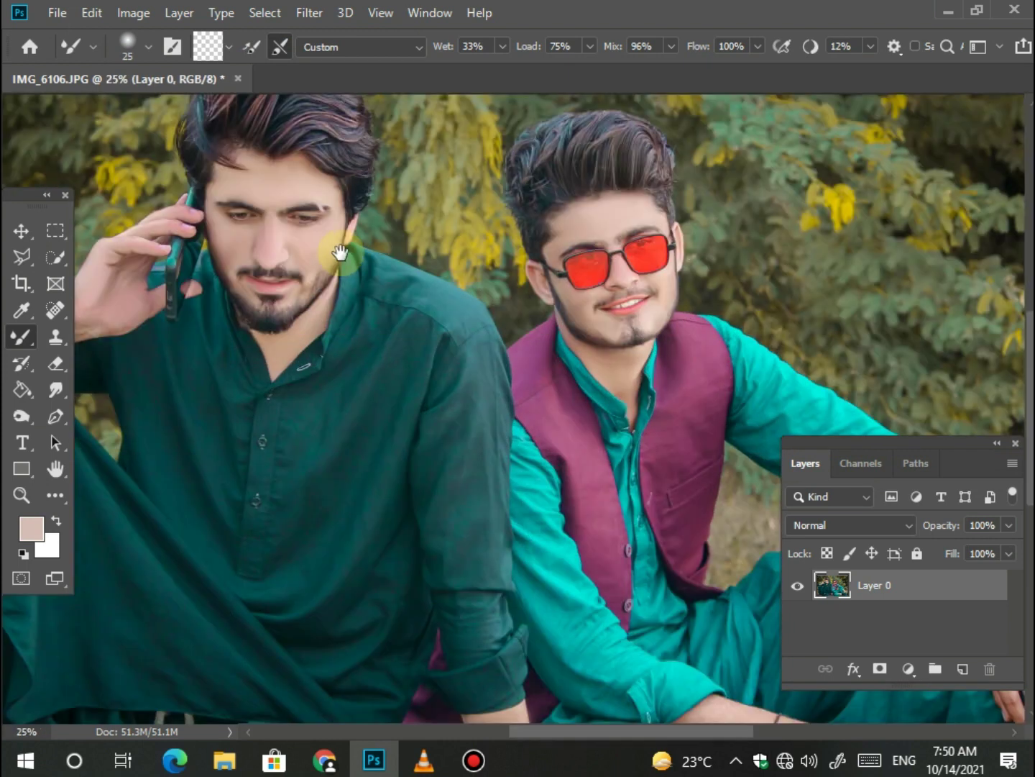
scroll(521, 359, up, 2)
scroll(521, 358, up, 3)
key(bracketright)
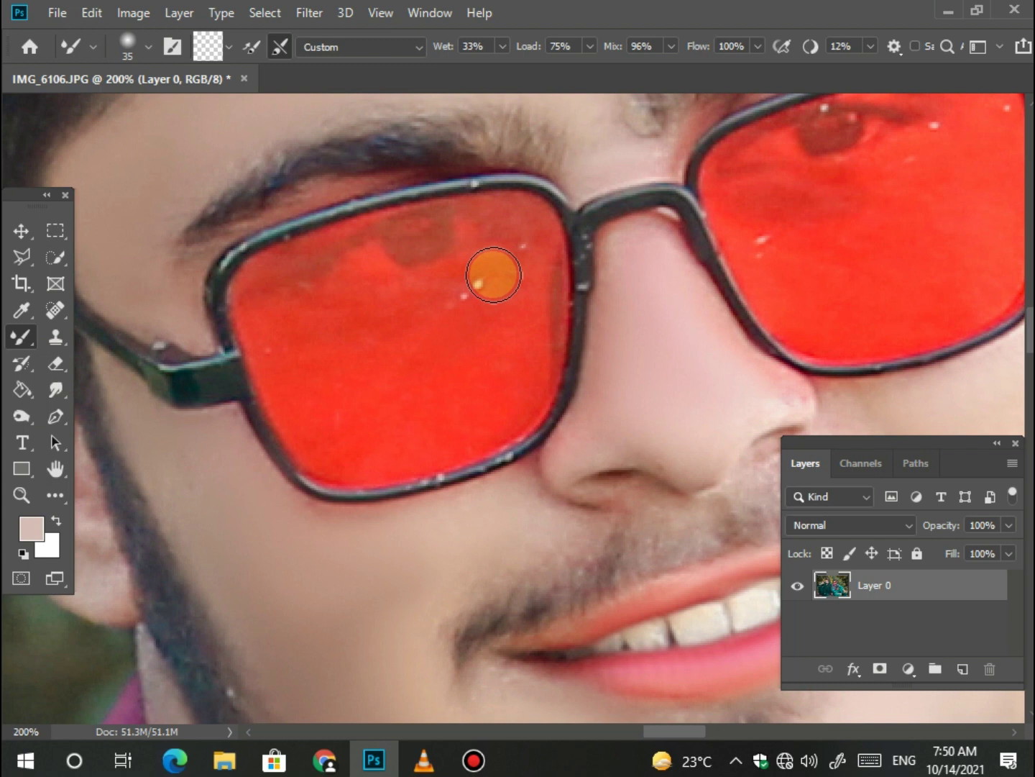
key(bracketleft)
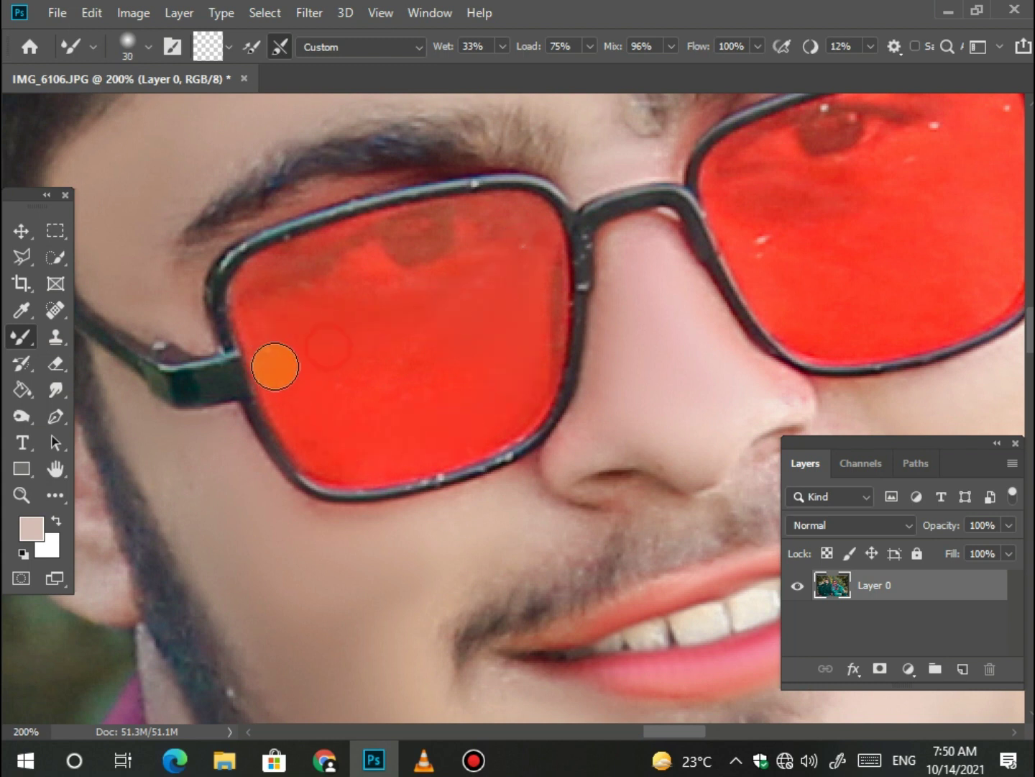
drag(525, 239, 248, 348)
key(bracketright)
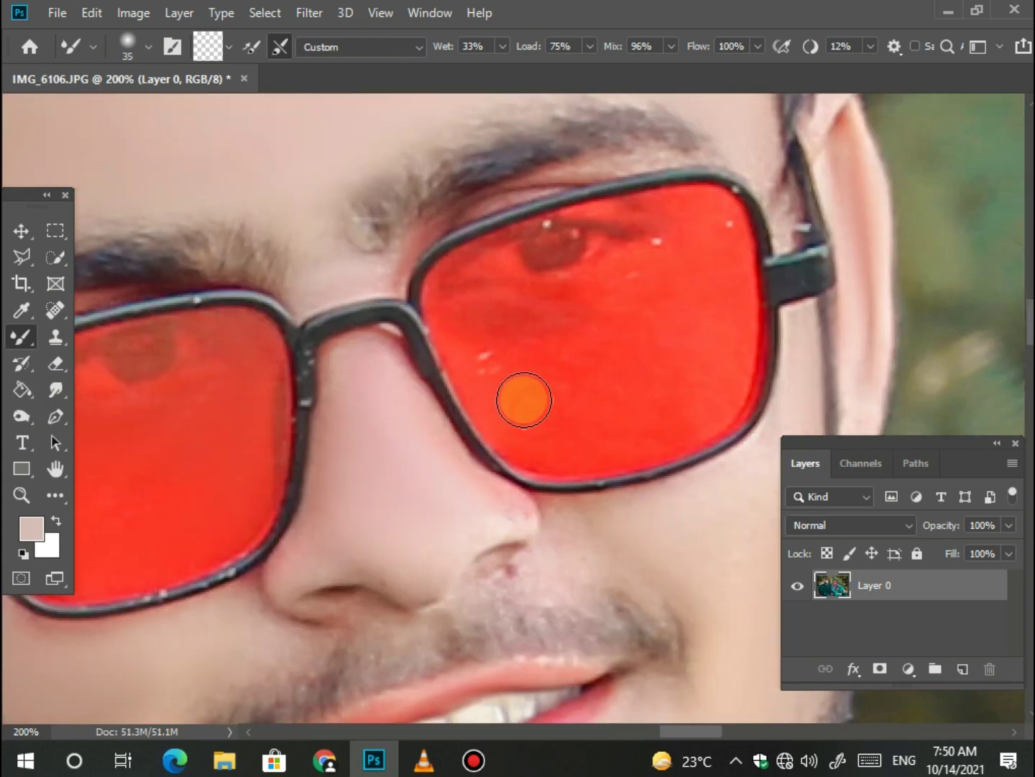
key(bracketleft)
key(bracketleft)
key(bracketleft)
key(bracketleft)
key(ctrl+minus)
key(ctrl+minus)
key(ctrl+minus)
key(ctrl+minus)
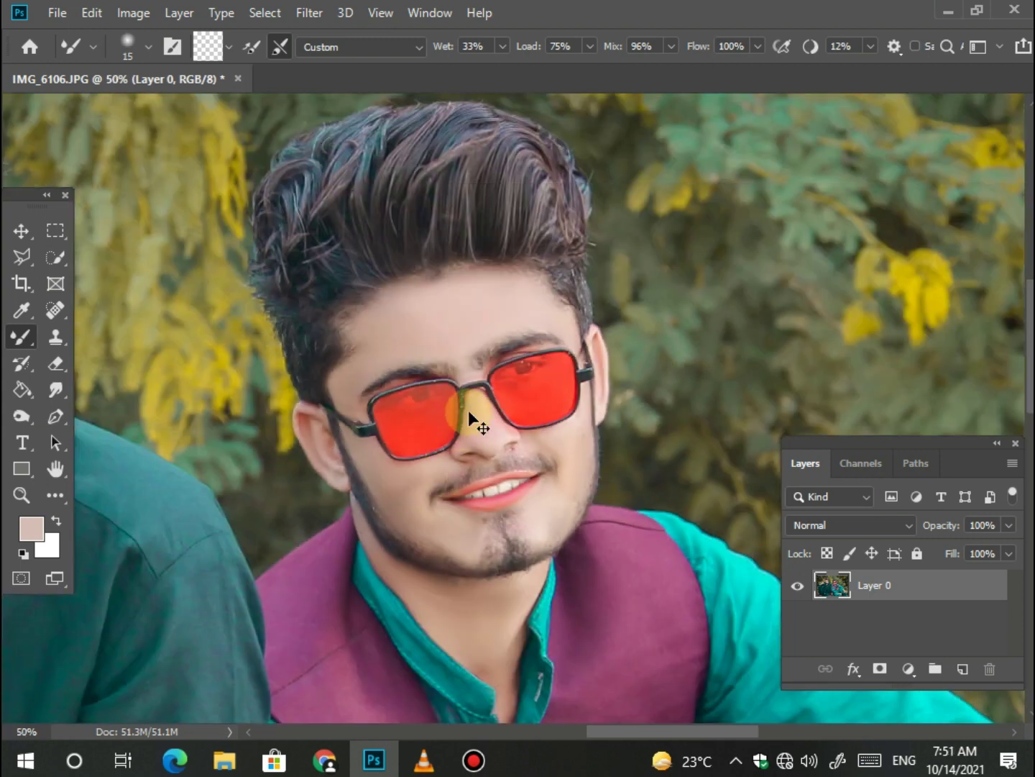
key(ctrl+minus)
key(ctrl+minus)
key(ctrl+minus)
key(ctrl+minus)
Apply a Selective Color adjustment with the Blacks colour range to the whole photo
click(134, 12)
click(388, 310)
click(791, 274)
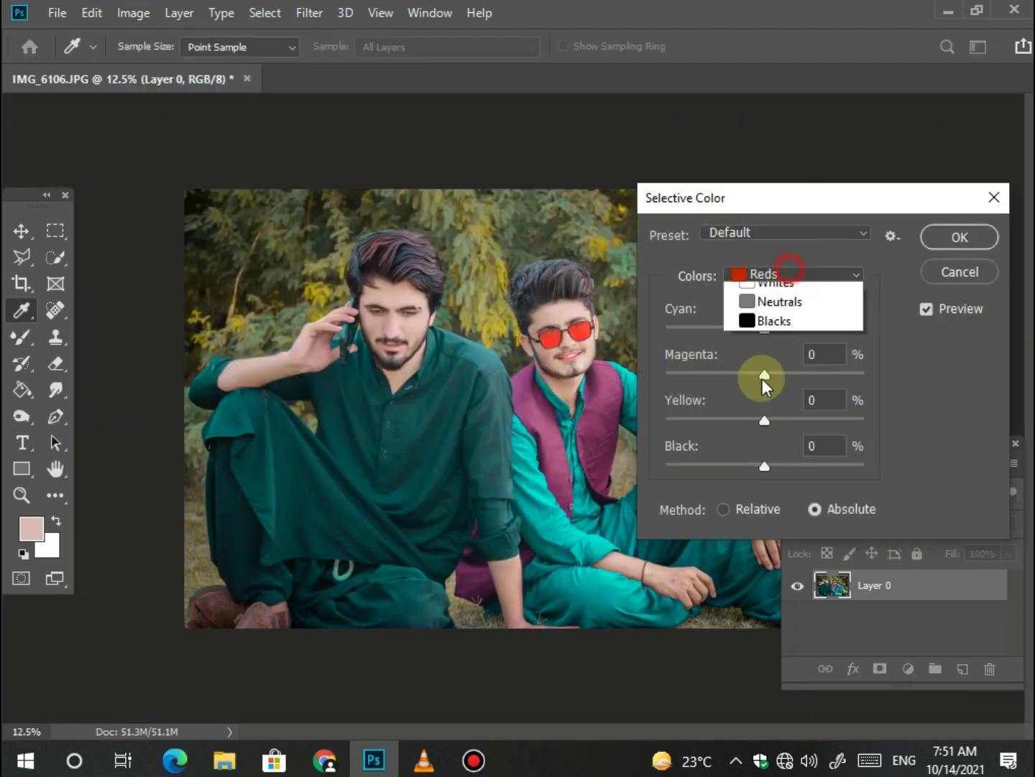
click(764, 449)
key(Return)
key(ctrl+plus)
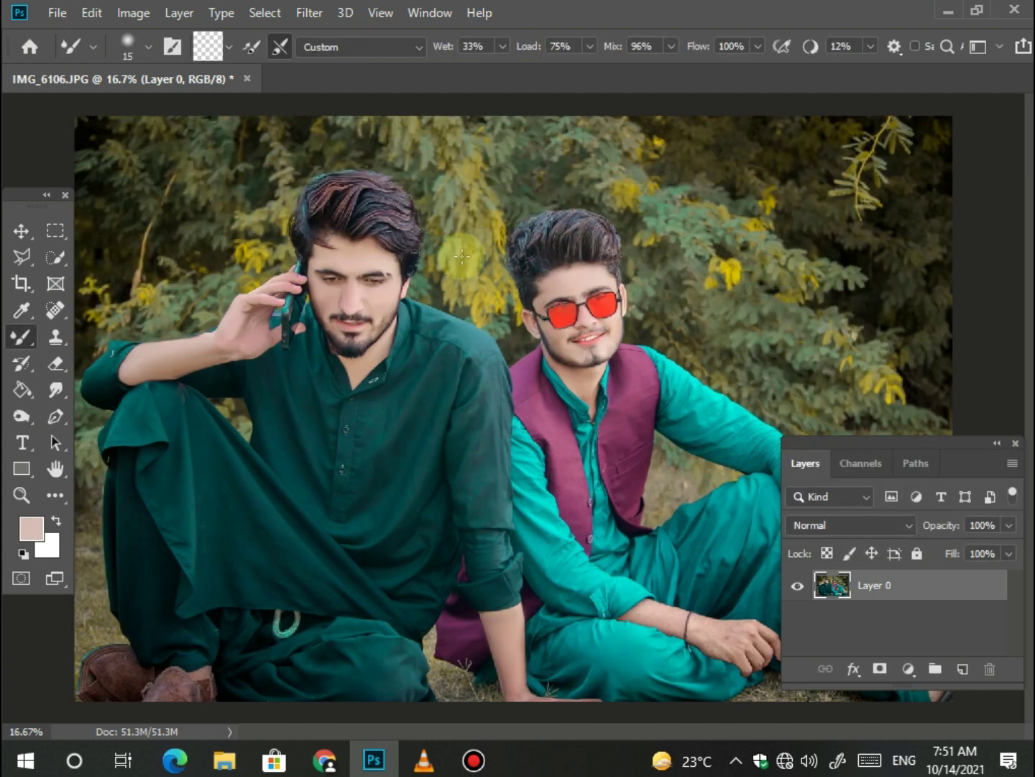
key(ctrl+minus)
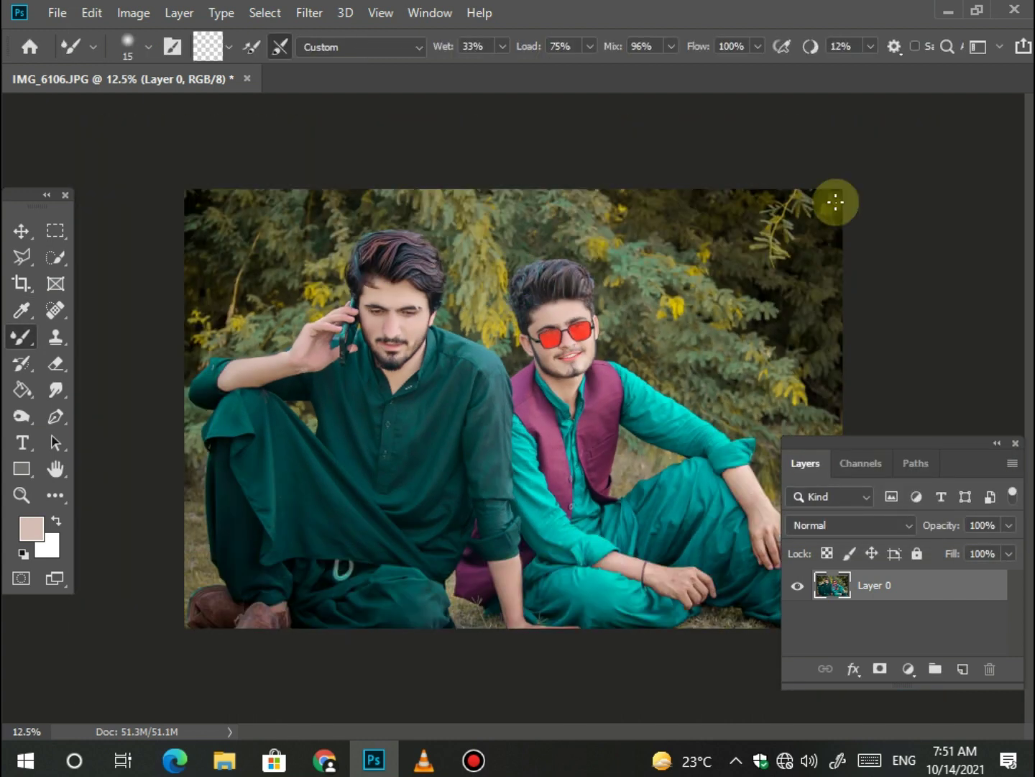